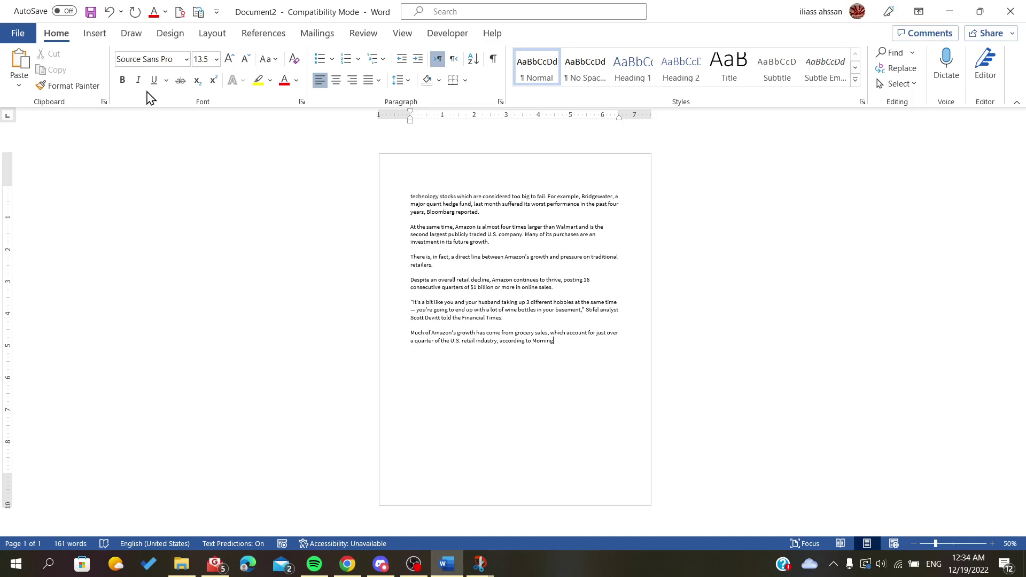
# - Insert a page break after the article's last paragraph, adding a blank second page
pyautogui.click(93, 34)
pyautogui.click(40, 84)
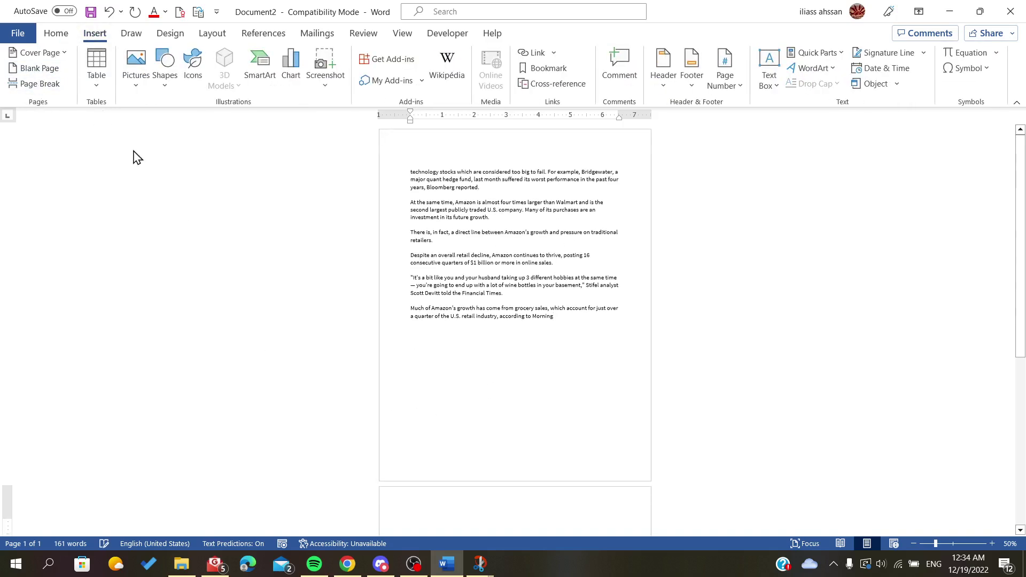
pyautogui.scroll(-3, 505, 332)
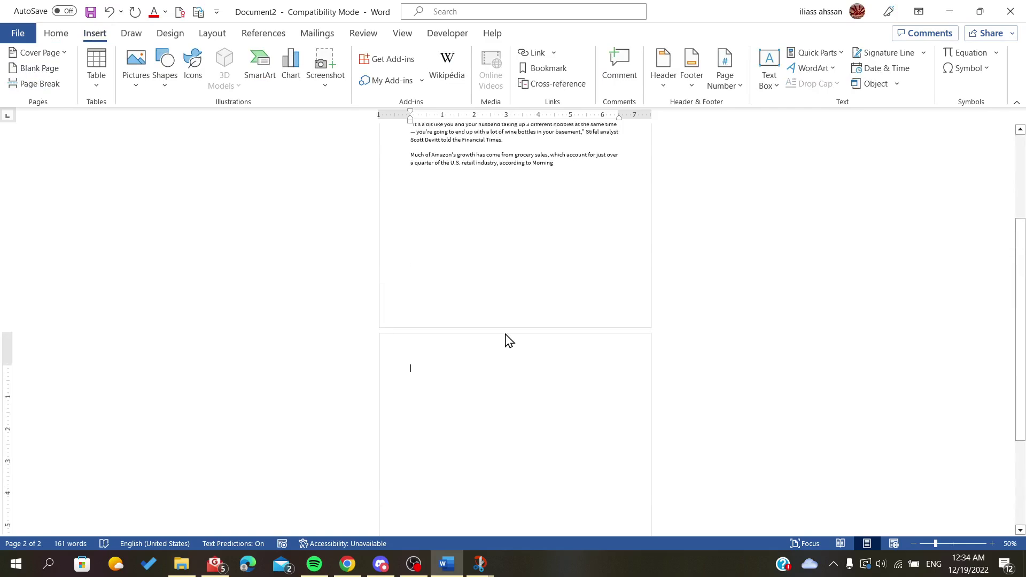
pyautogui.scroll(3, 505, 340)
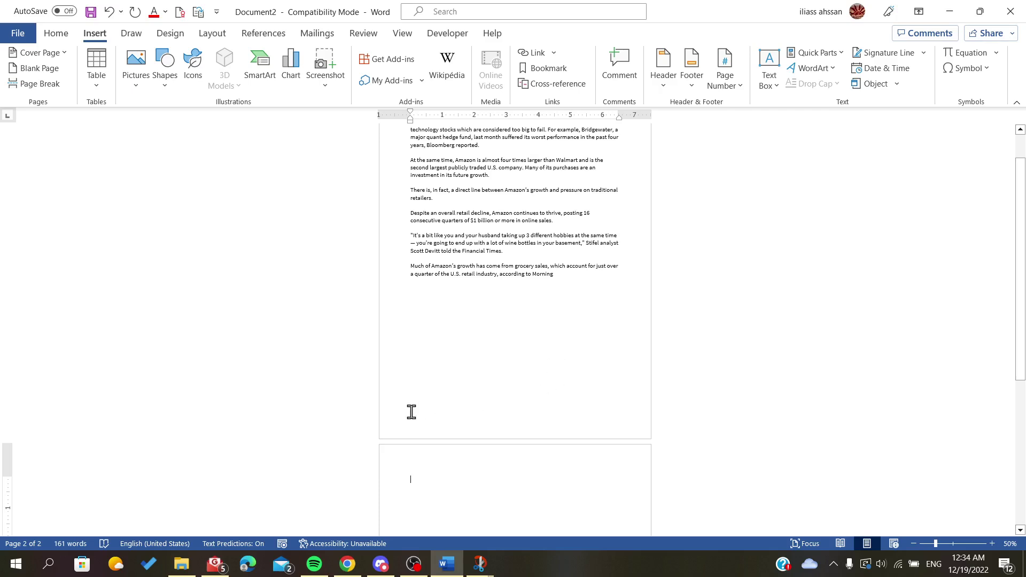
pyautogui.scroll(1, 447, 309)
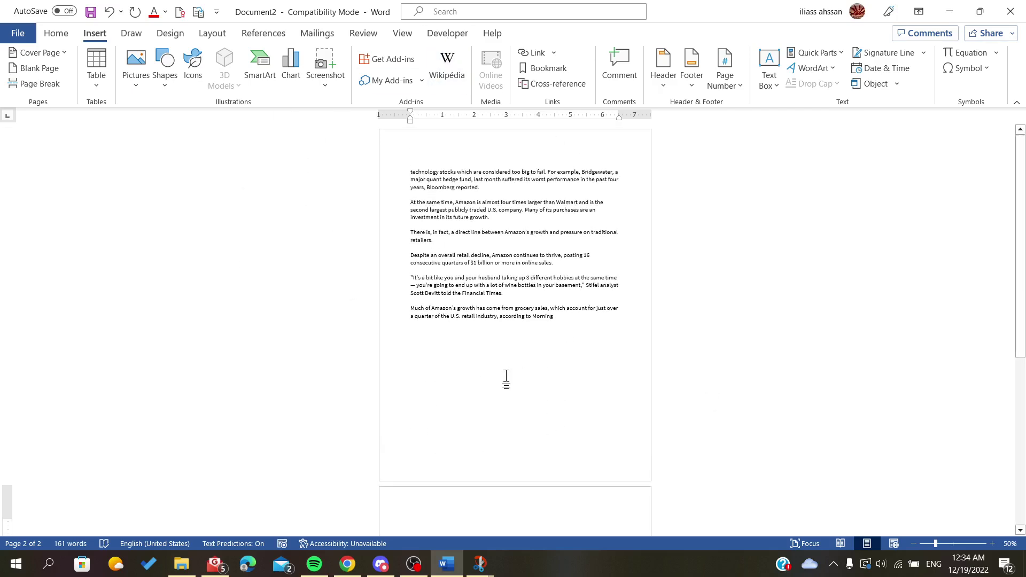
pyautogui.click(476, 374)
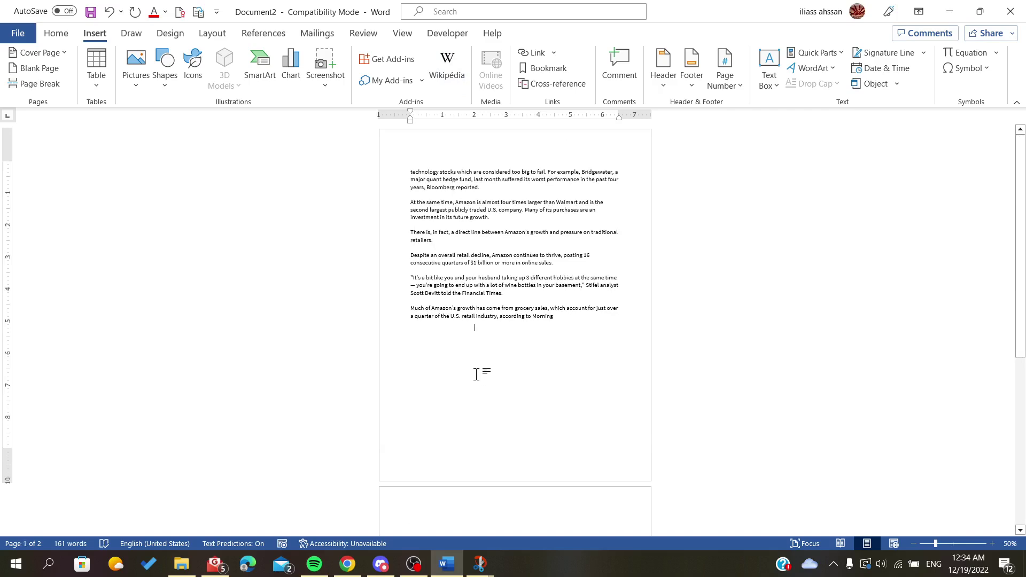
# - Enter 'First footer' in the page footer, then return to editing the body text
pyautogui.doubleClick(423, 463)
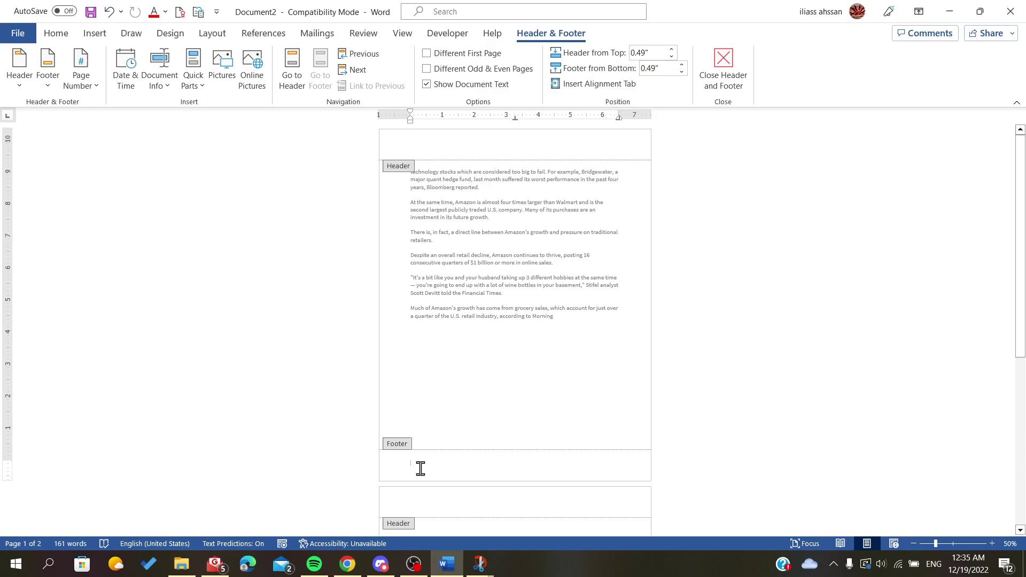
pyautogui.scroll(-2, 442, 466)
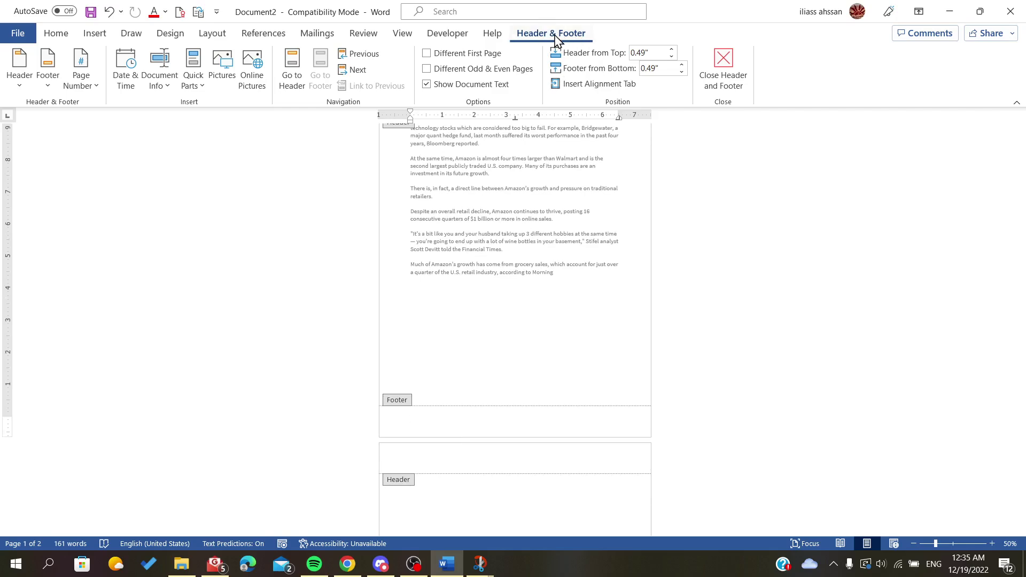
pyautogui.scroll(2, 541, 262)
pyautogui.scroll(-3, 442, 362)
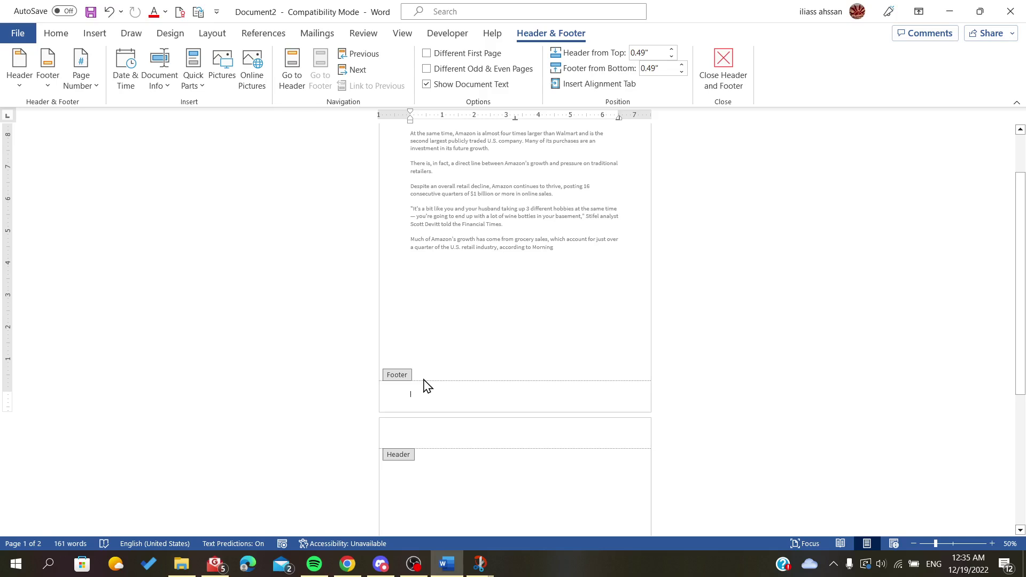
pyautogui.write('First footer')
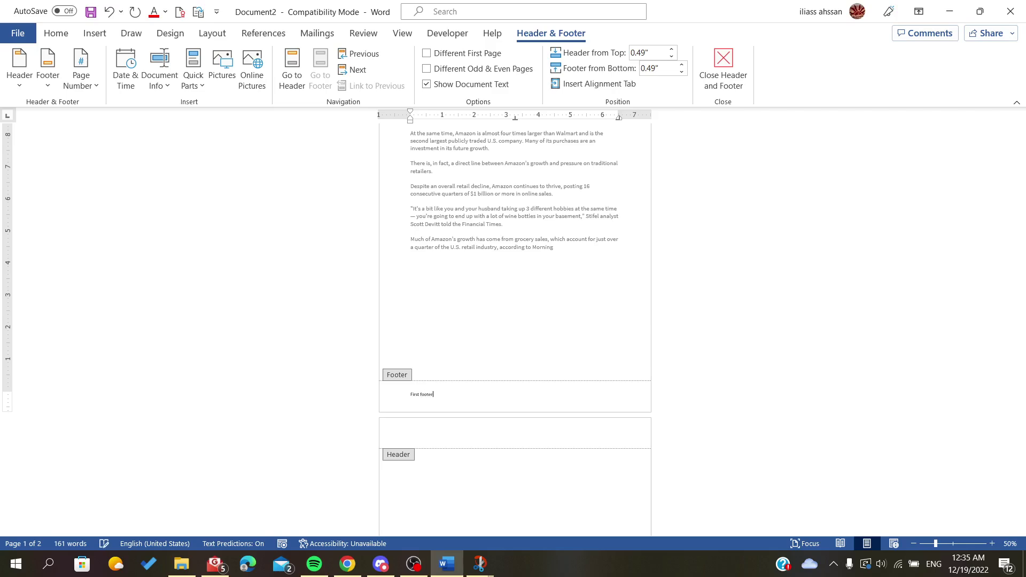
pyautogui.scroll(-10, 433, 510)
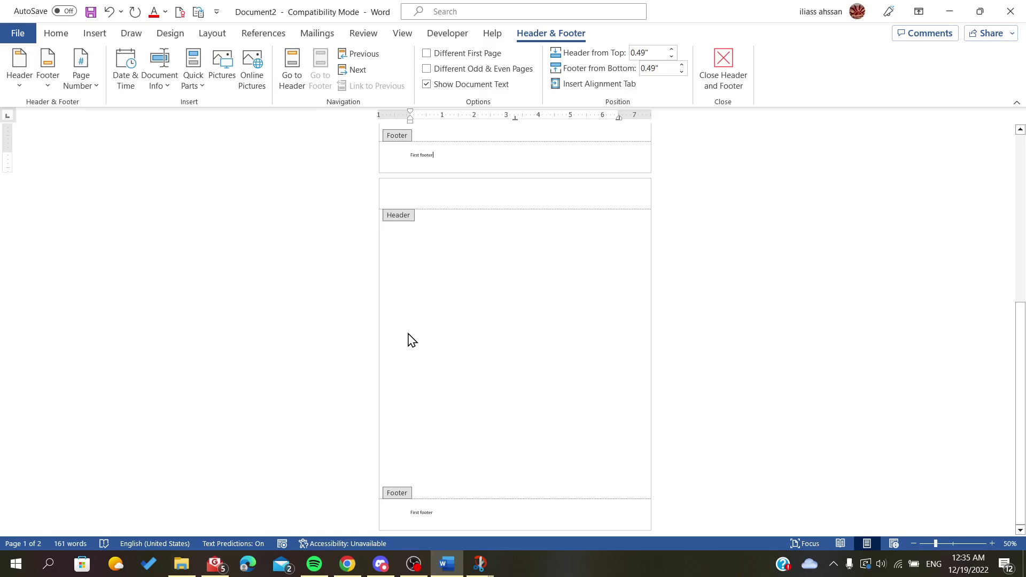
pyautogui.scroll(3, 411, 340)
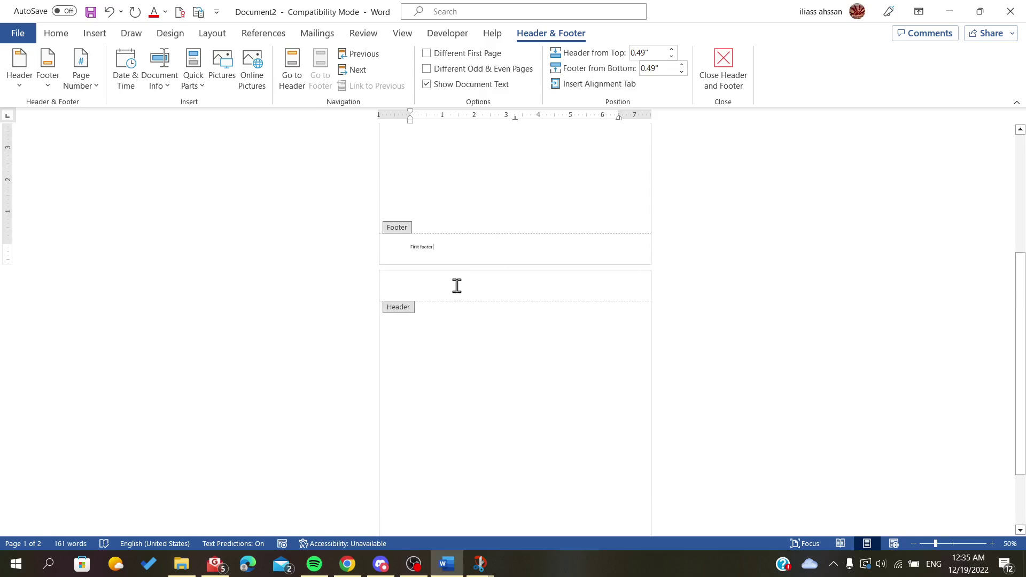
pyautogui.scroll(4, 458, 289)
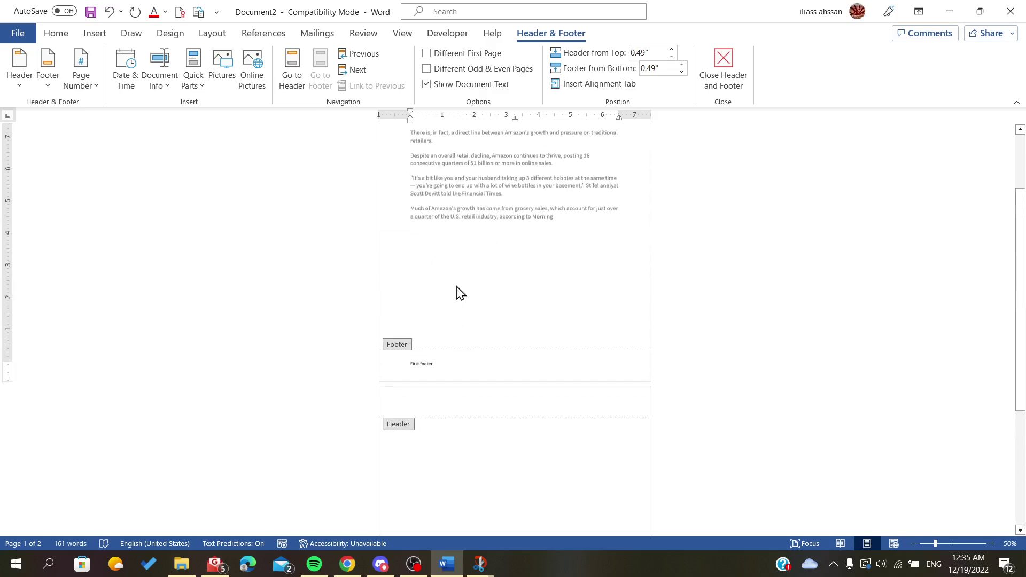
pyautogui.doubleClick(558, 221)
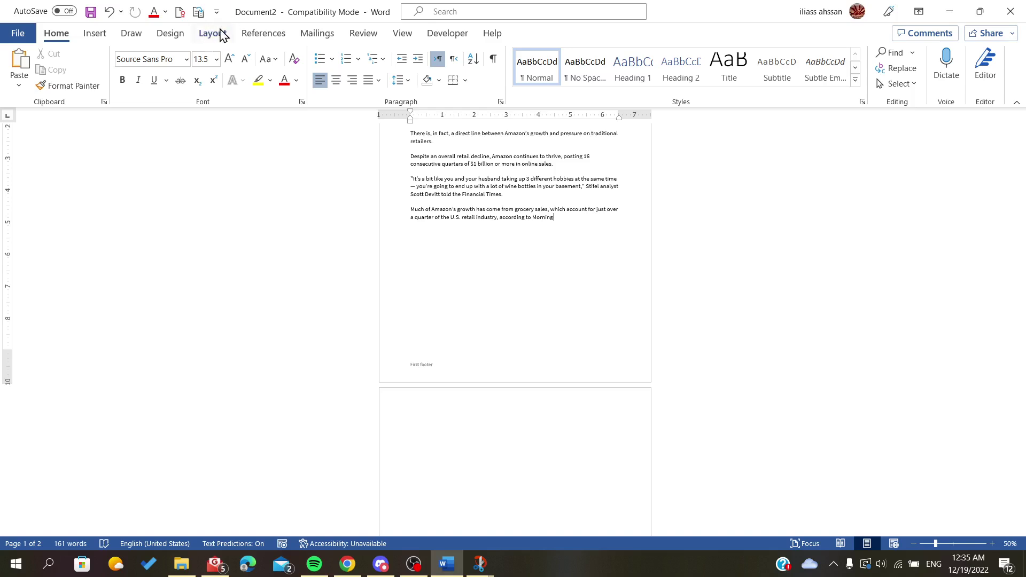
# - Insert a continuous section break after the article text from Layout > Breaks
pyautogui.click(220, 34)
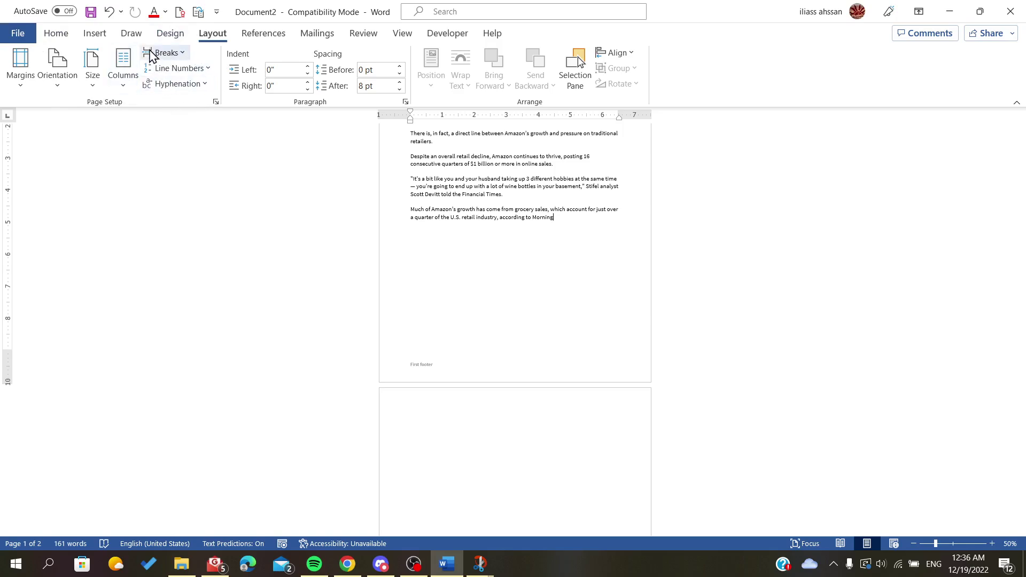
pyautogui.click(165, 57)
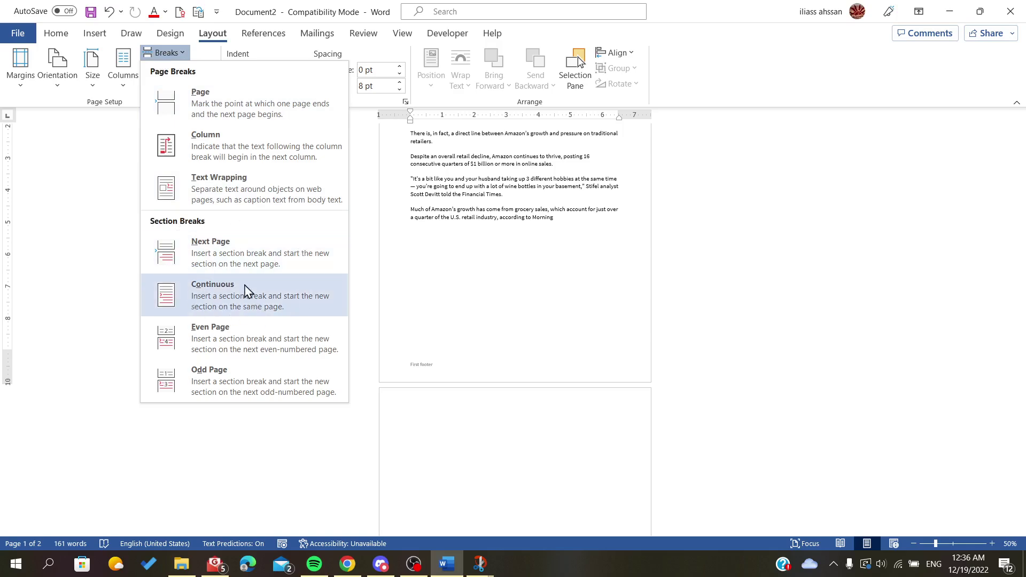
pyautogui.click(232, 304)
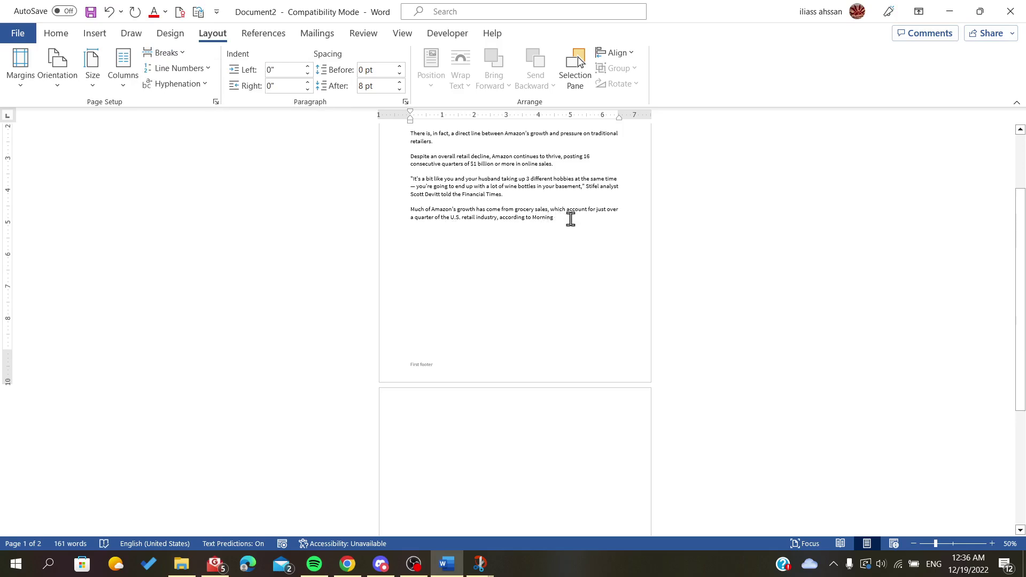
# - Try a Next Page section break, then undo it to keep two pages
pyautogui.click(166, 52)
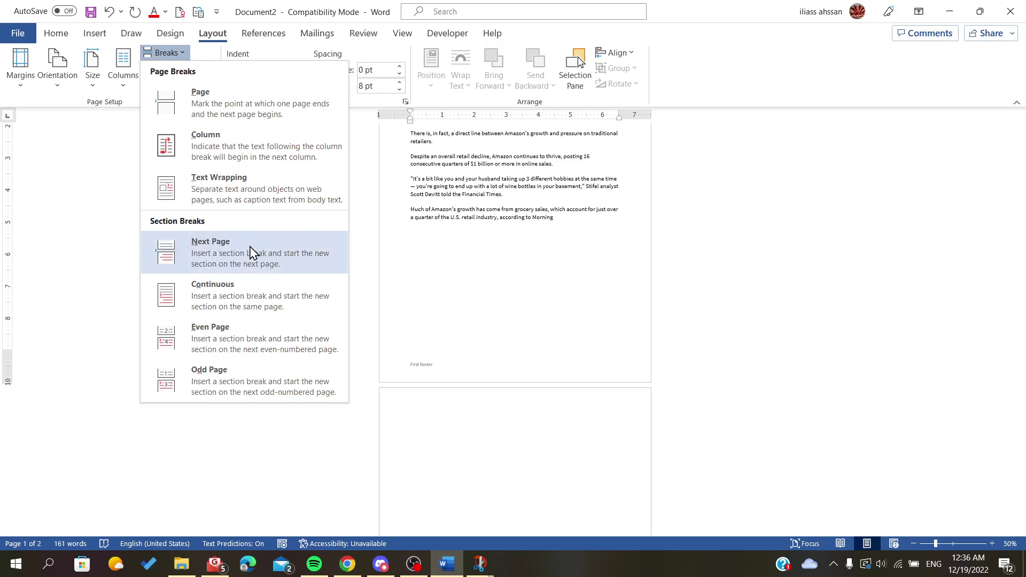
pyautogui.click(209, 259)
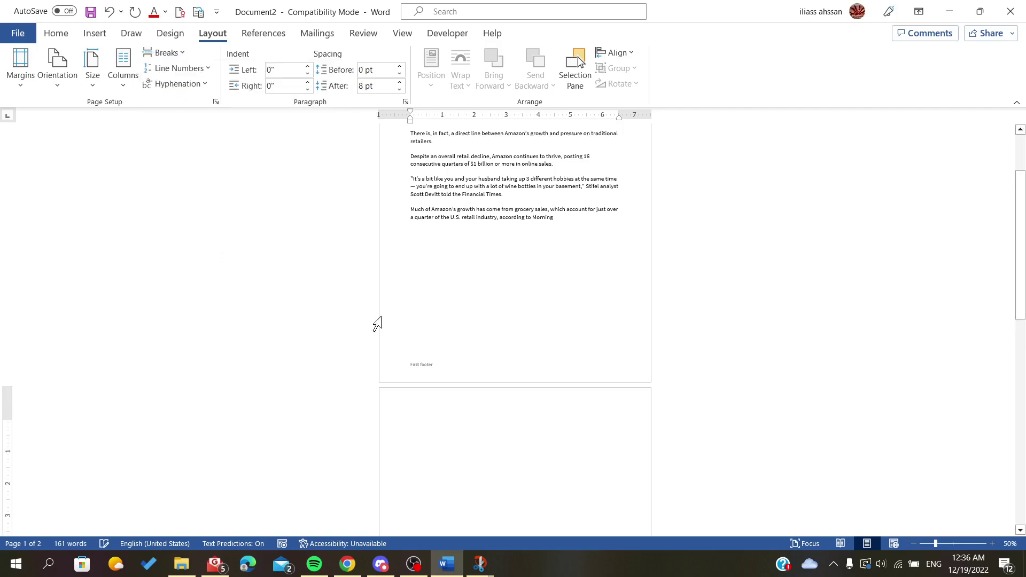
pyautogui.scroll(-5, 486, 314)
pyautogui.scroll(-5, 487, 314)
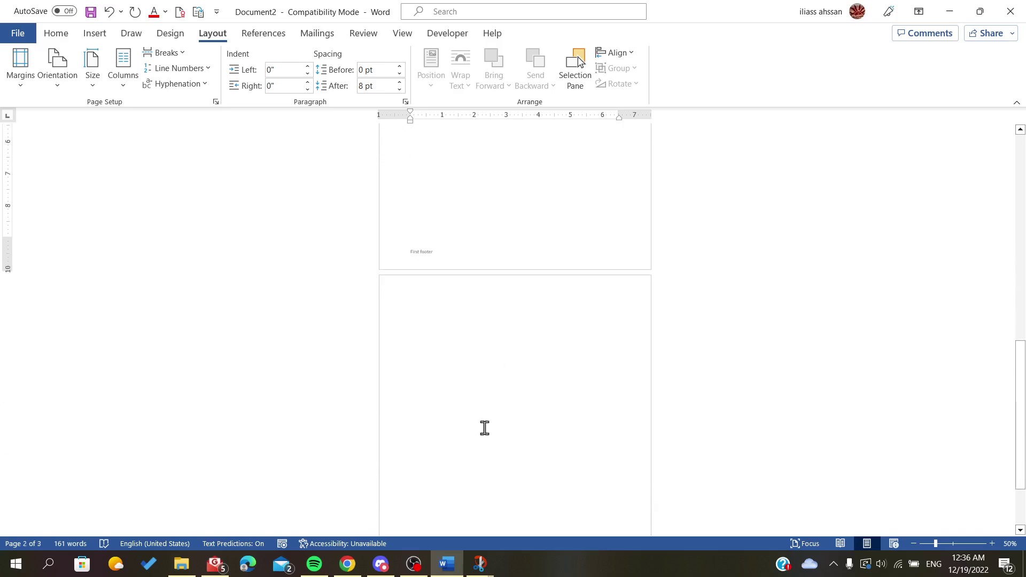
pyautogui.scroll(-2, 450, 410)
pyautogui.scroll(3, 472, 366)
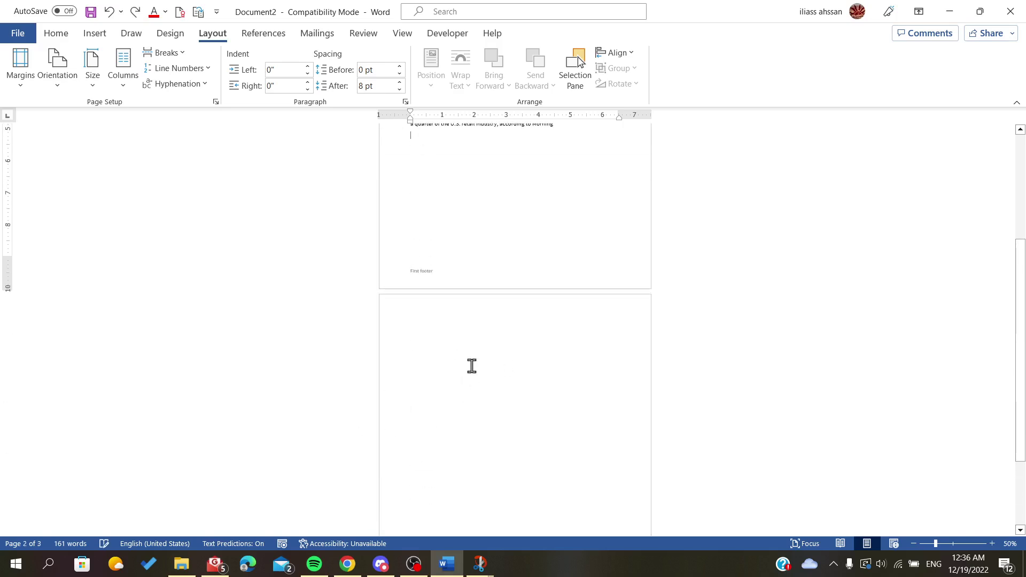
pyautogui.hotkey('ctrl', 'z')
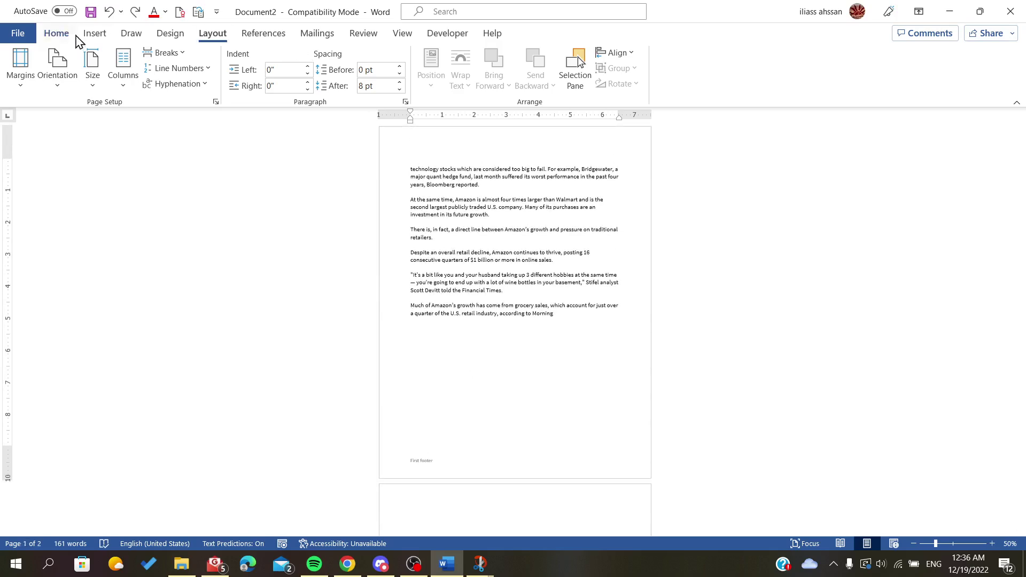
pyautogui.click(63, 36)
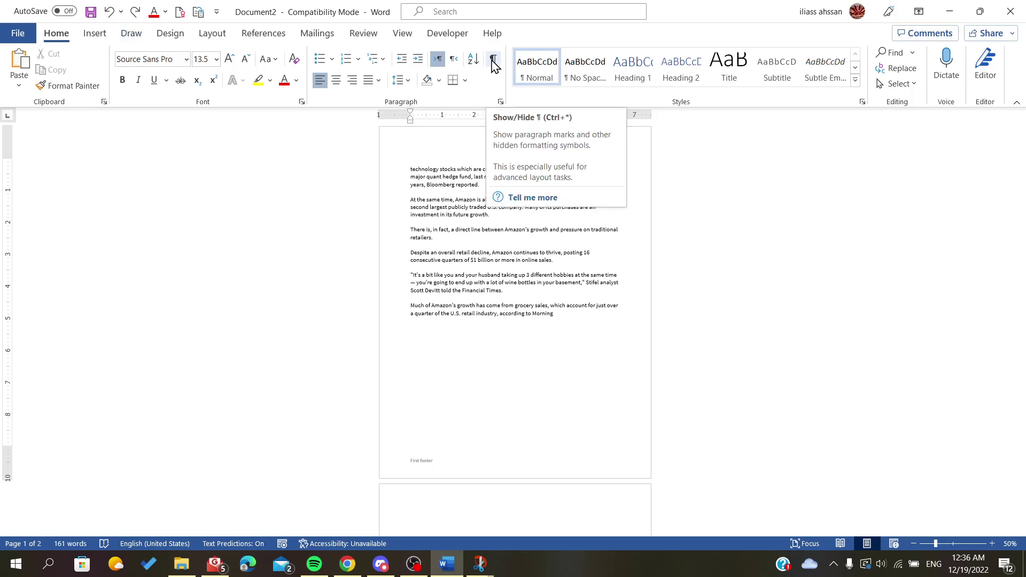
pyautogui.click(493, 60)
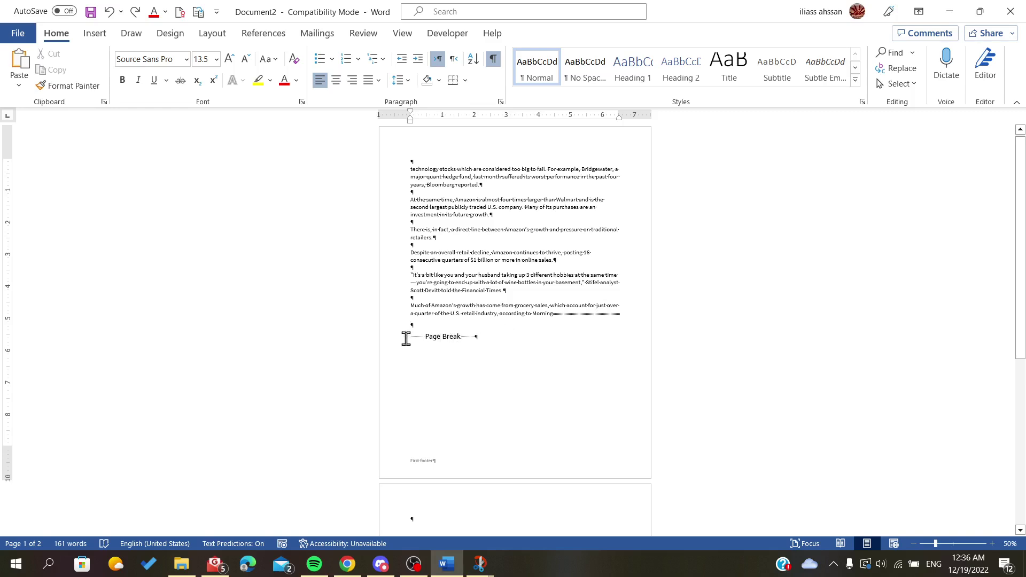
pyautogui.click(493, 60)
pyautogui.scroll(-1, 440, 317)
pyautogui.scroll(-3, 439, 317)
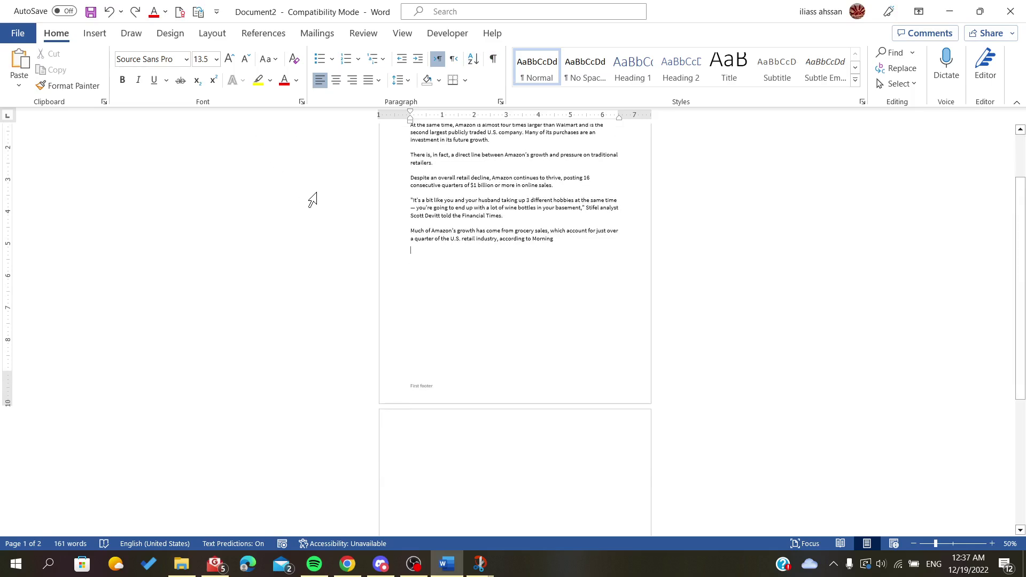
pyautogui.scroll(4, 321, 177)
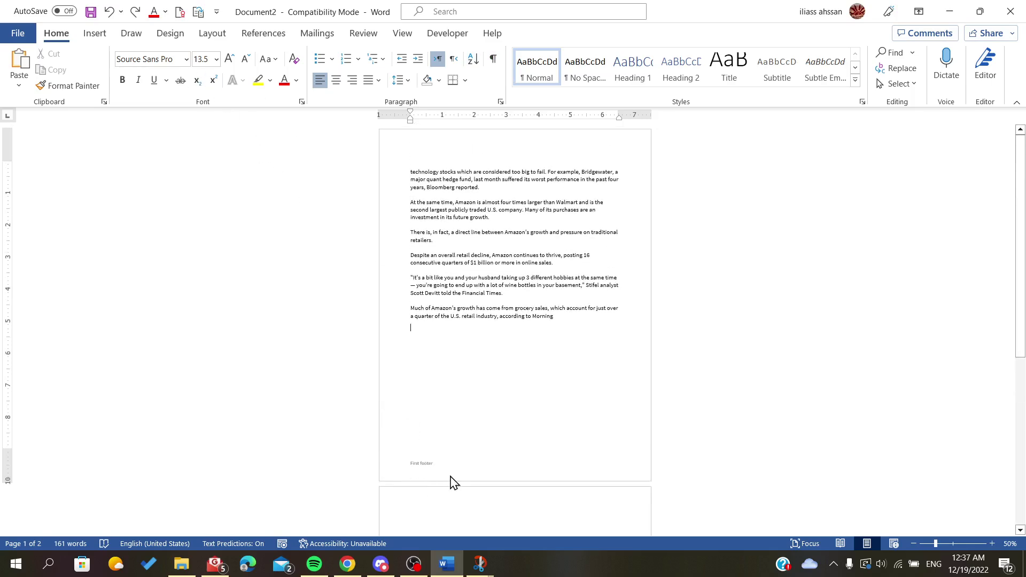
# - Open the page 1 footer, append 'yyyy', and see Section 2's linked footer repeat it
pyautogui.doubleClick(448, 463)
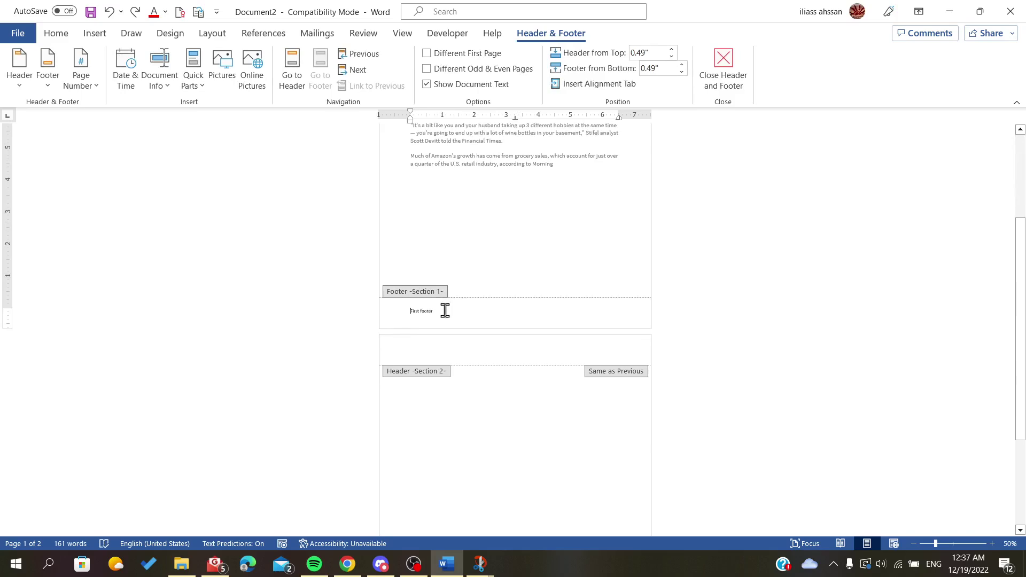
pyautogui.scroll(3, 396, 303)
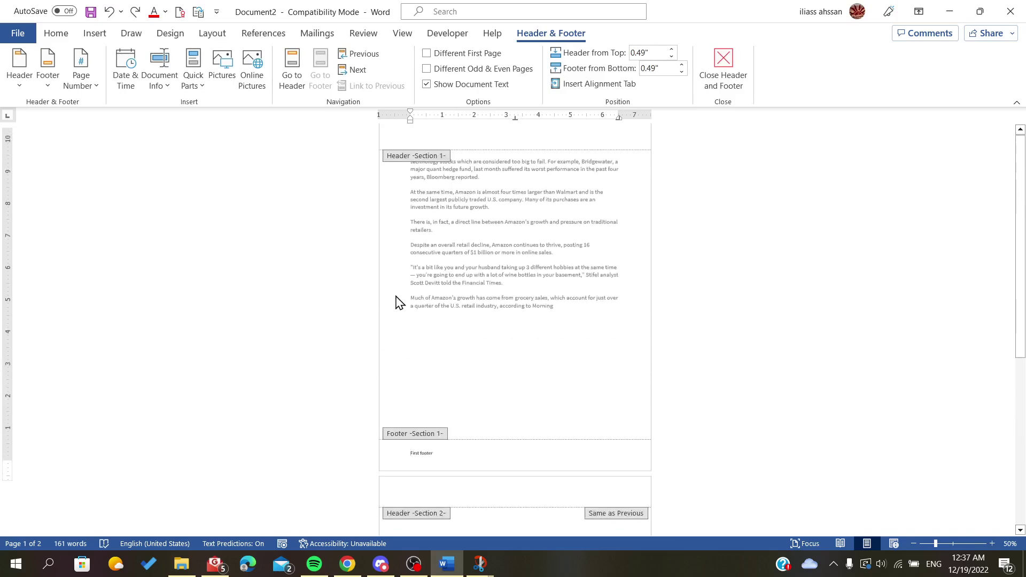
pyautogui.scroll(-2, 407, 395)
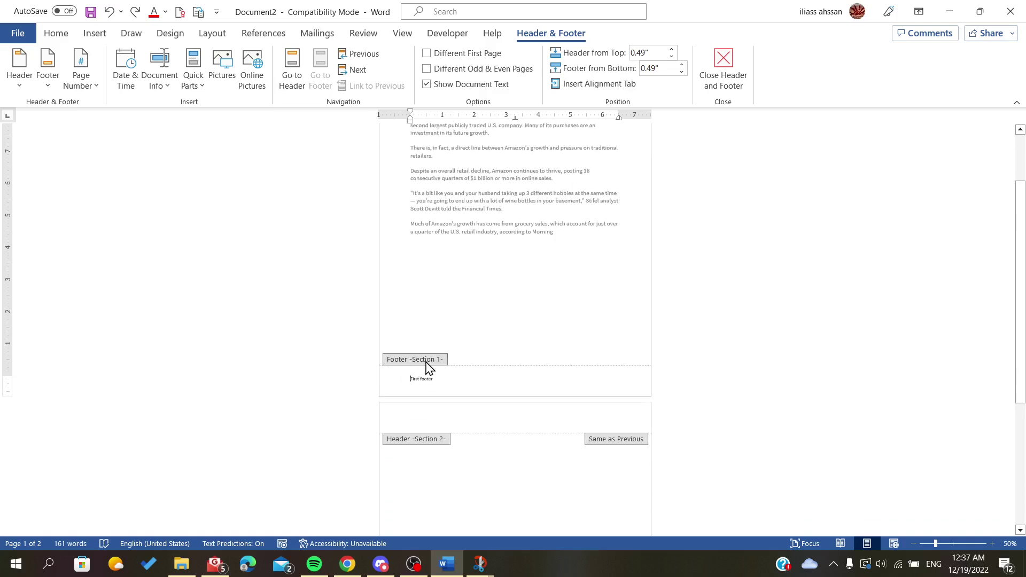
pyautogui.scroll(-3, 428, 368)
pyautogui.scroll(-1, 428, 369)
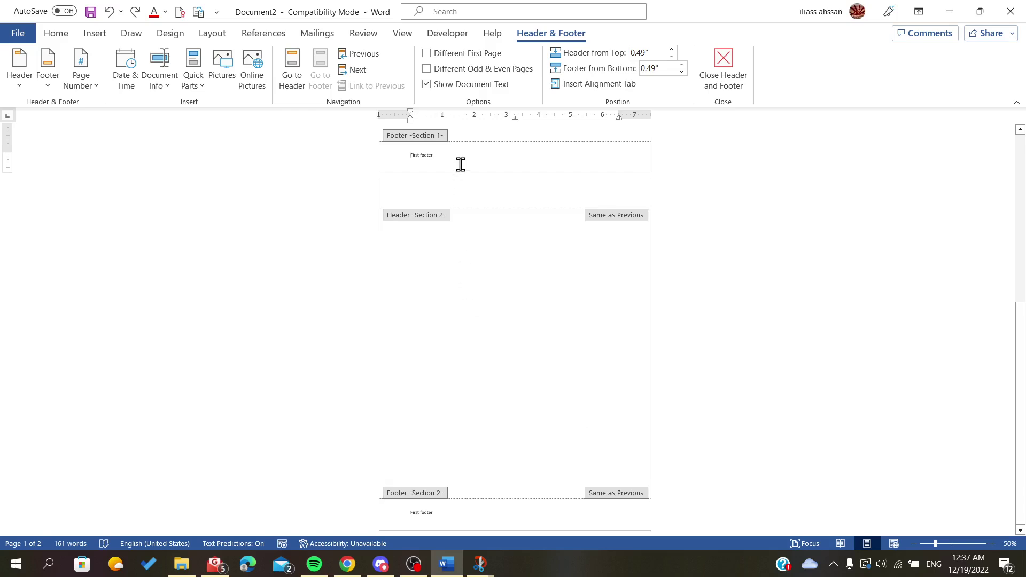
pyautogui.write('yyyy')
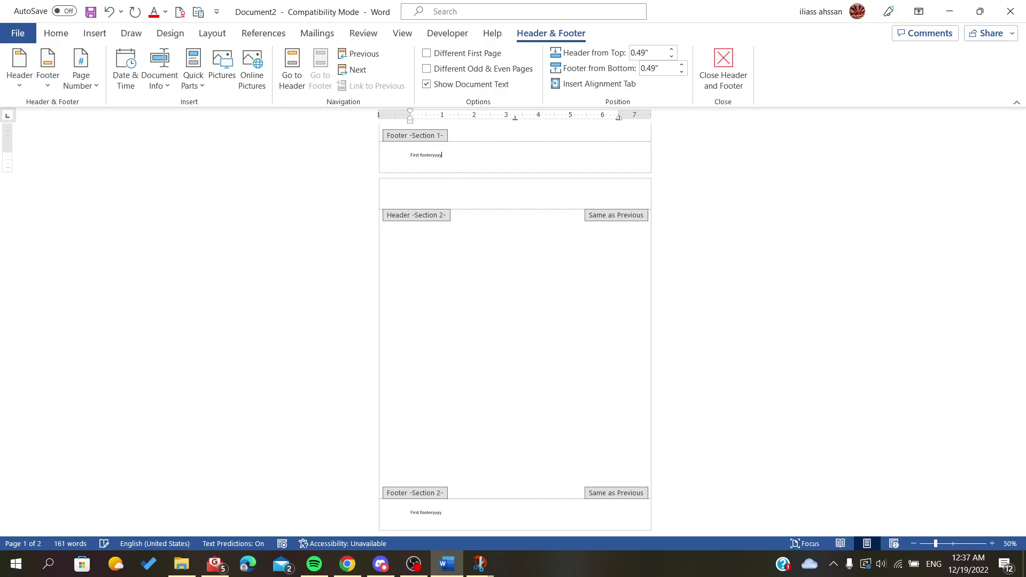
# - Delete the stray 'yyyy' so the footer reads 'First footer' again
pyautogui.moveTo(442, 523); pyautogui.dragTo(432, 526)
pyautogui.press('BackSpace')
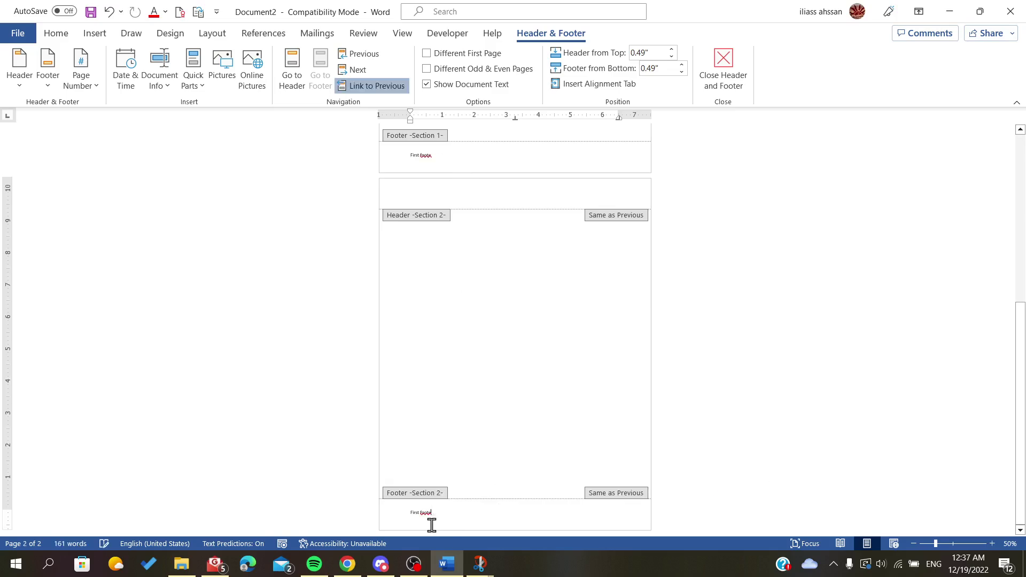
pyautogui.keyDown('ctrl'); pyautogui.scroll(4, 440, 515); pyautogui.keyUp('ctrl')
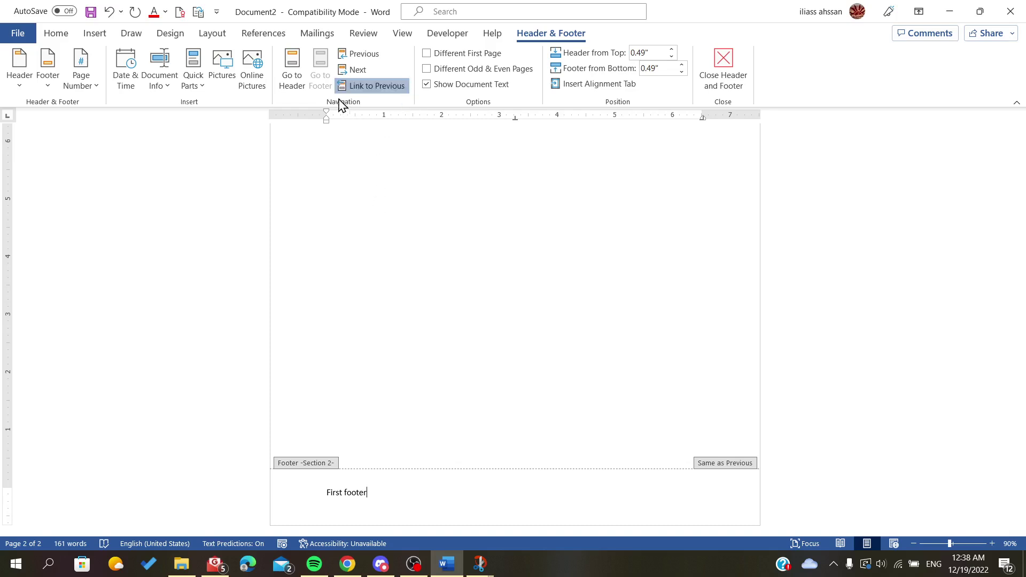
# - Turn off Link to Previous for the Section 2 footer
pyautogui.click(371, 88)
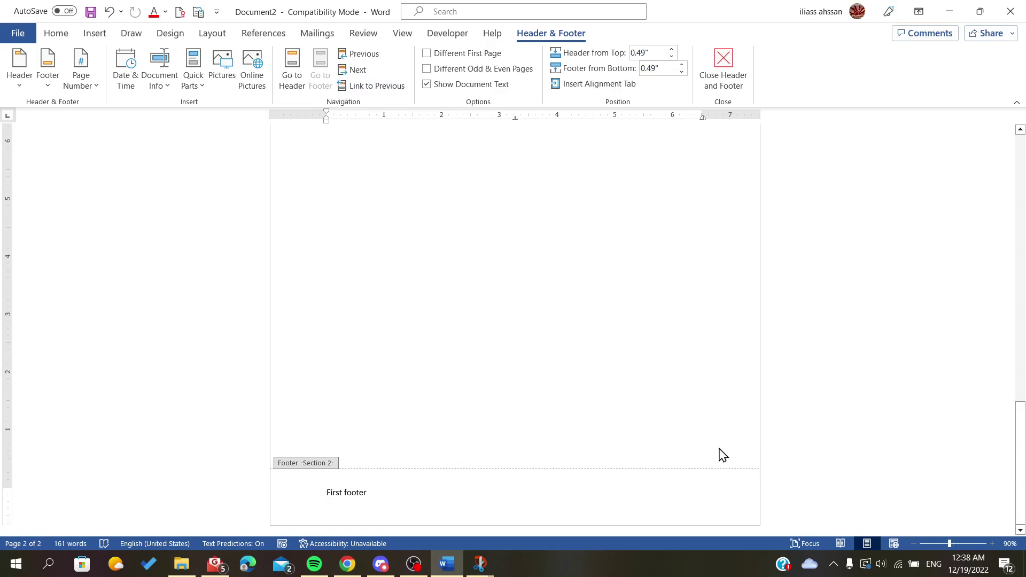
pyautogui.keyDown('ctrl'); pyautogui.scroll(-4, 697, 476); pyautogui.keyUp('ctrl')
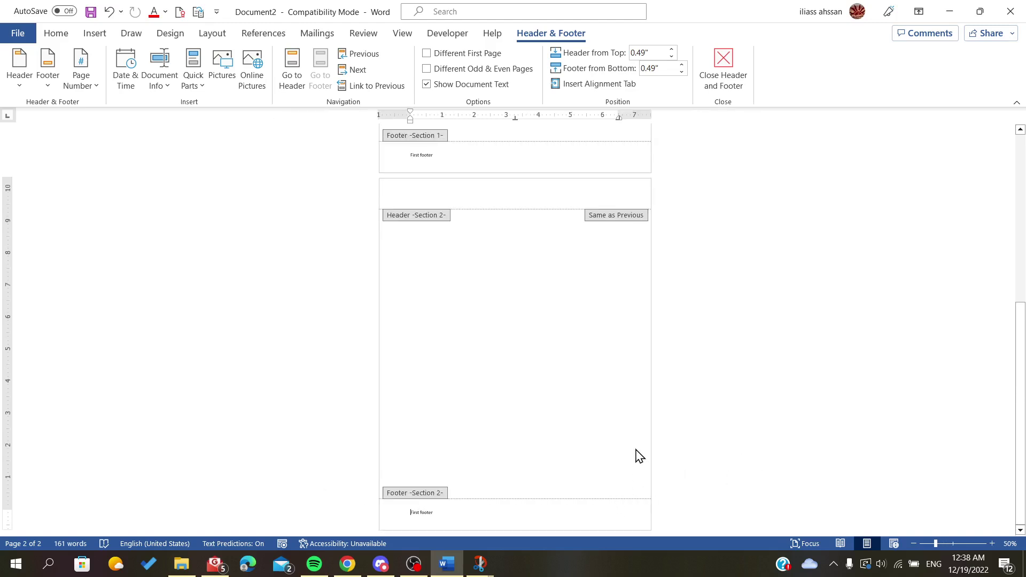
pyautogui.scroll(2, 639, 456)
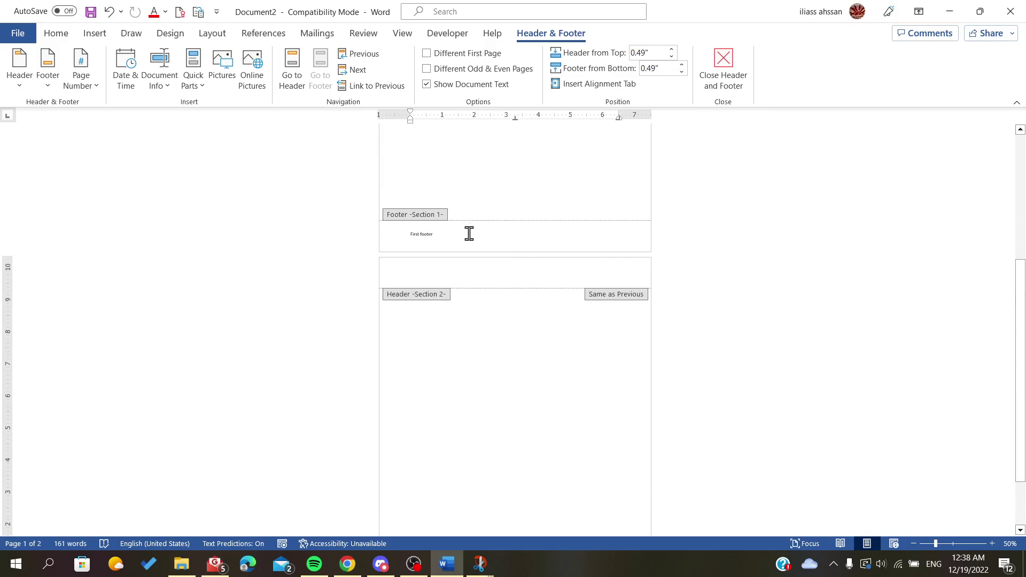
pyautogui.click(470, 233)
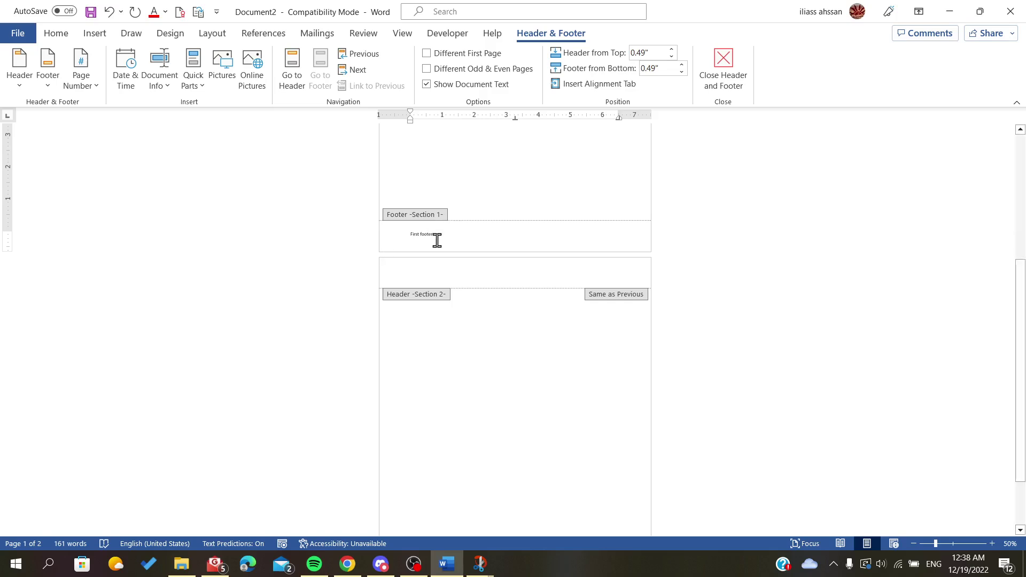
pyautogui.scroll(-2, 421, 410)
pyautogui.keyDown('ctrl'); pyautogui.scroll(4, 463, 482); pyautogui.keyUp('ctrl')
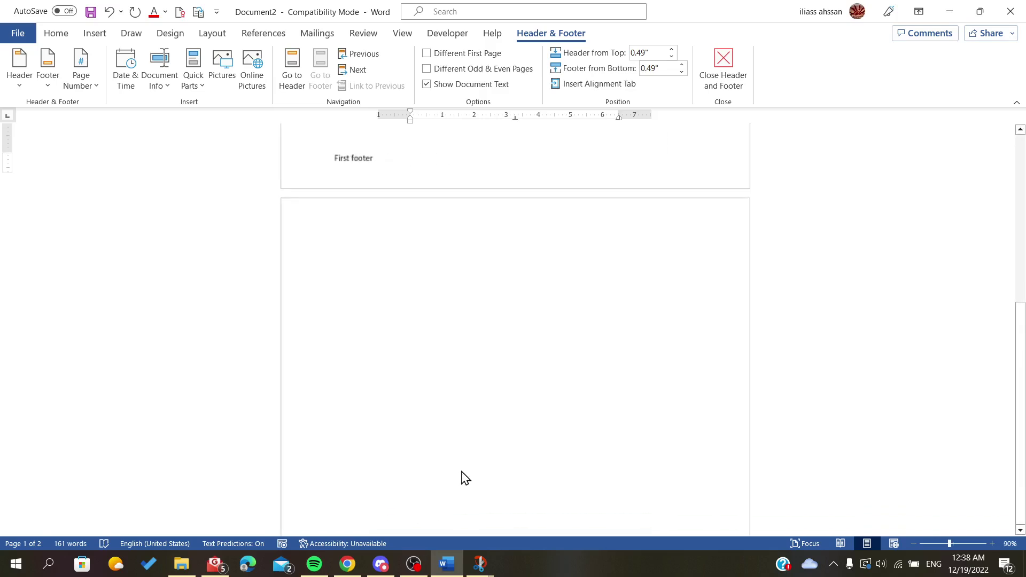
# - Replace the Section 2 footer text with 'Second footer'
pyautogui.click(398, 495)
pyautogui.click(307, 498)
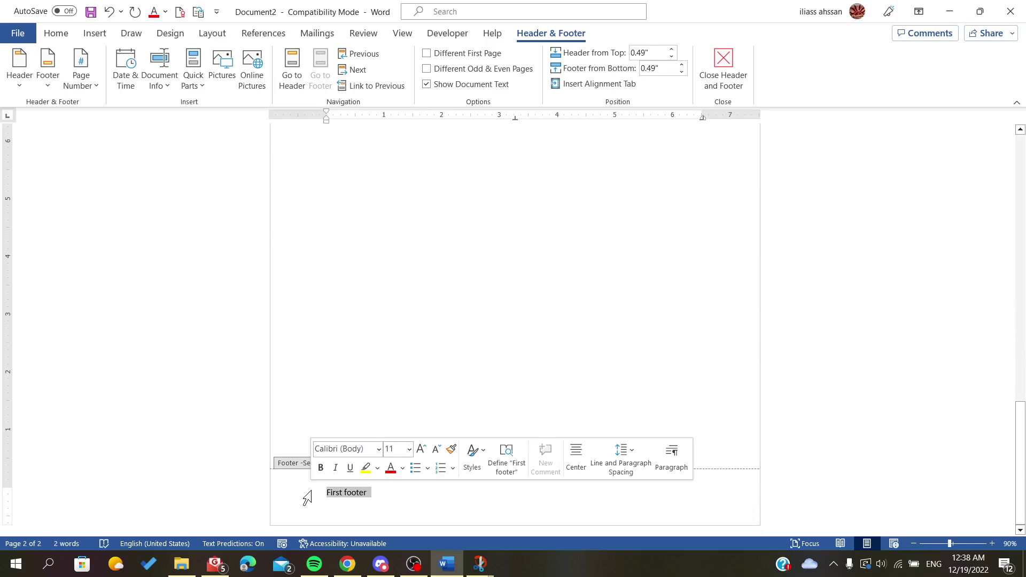
pyautogui.write('Second')
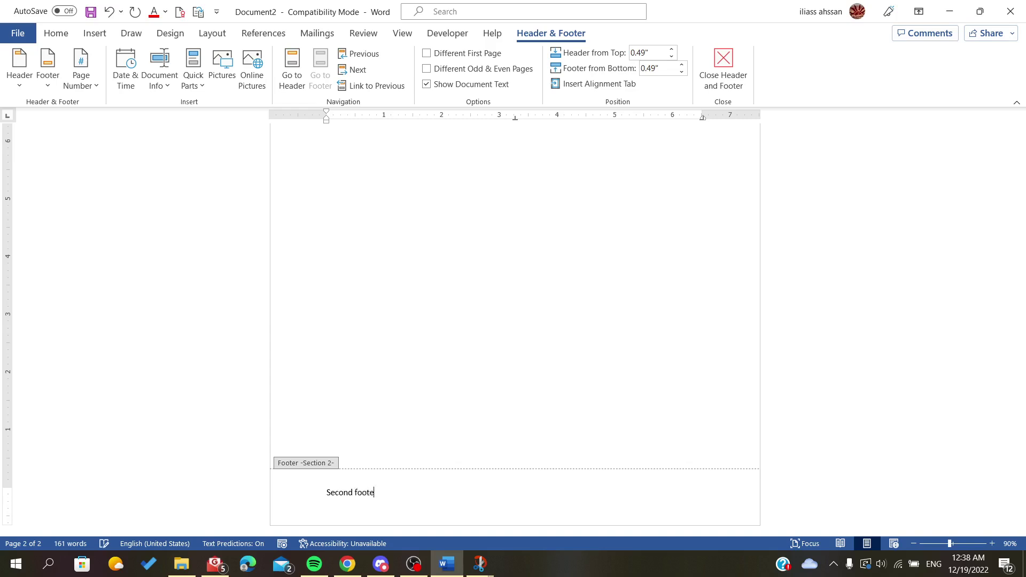
pyautogui.keyDown('ctrl'); pyautogui.scroll(-5, 307, 498); pyautogui.keyUp('ctrl')
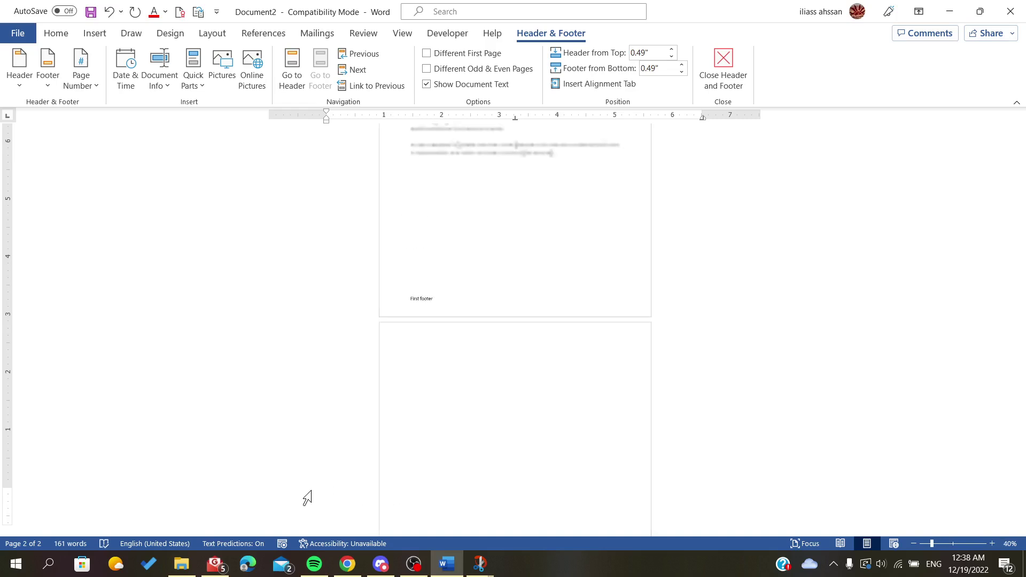
# - Delete the 'First footer' text from the Section 1 footer
pyautogui.click(473, 243)
pyautogui.keyDown('ctrl'); pyautogui.scroll(1, 467, 241); pyautogui.keyUp('ctrl')
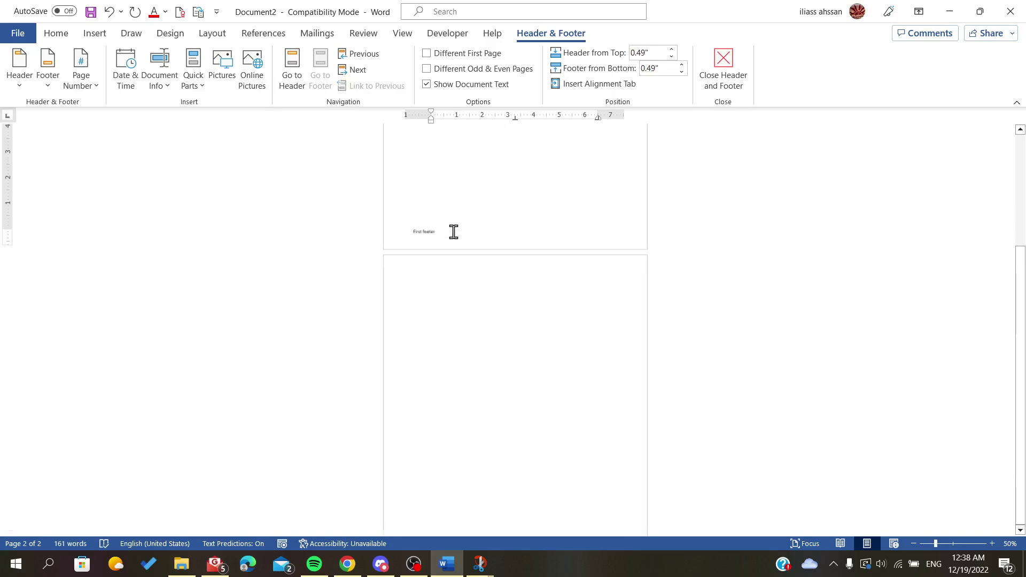
pyautogui.scroll(-3, 484, 355)
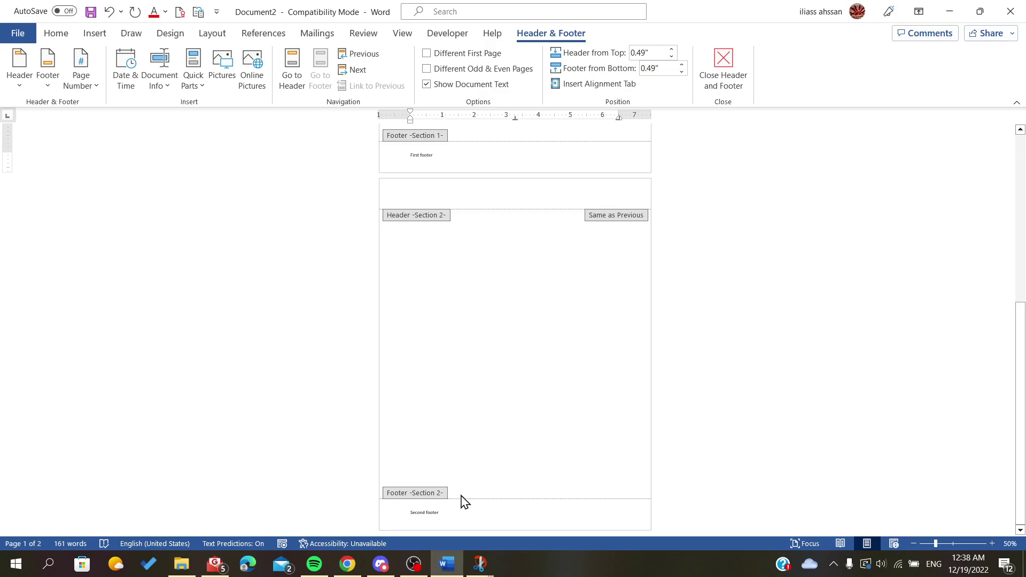
pyautogui.click(397, 160)
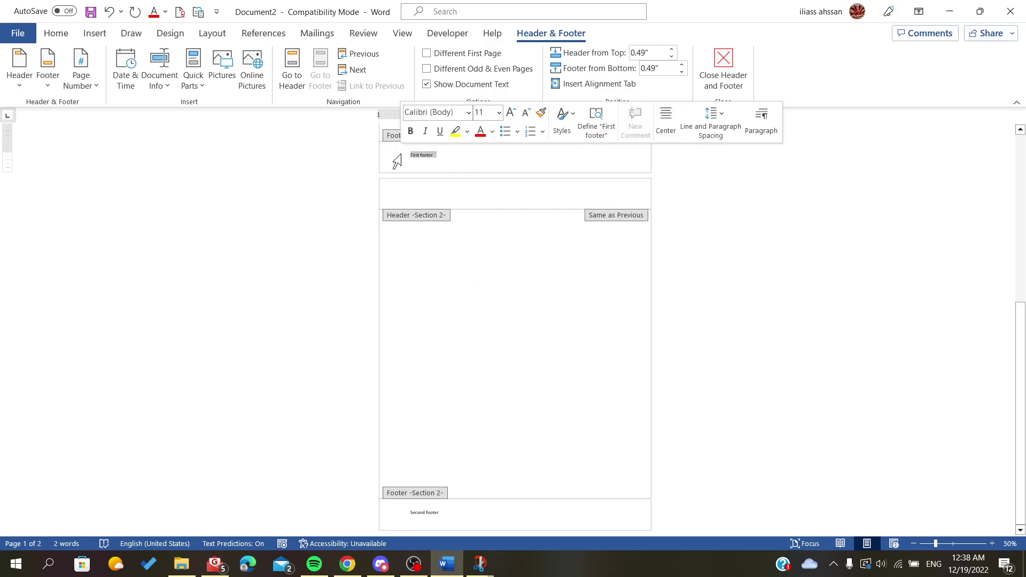
pyautogui.press('Delete')
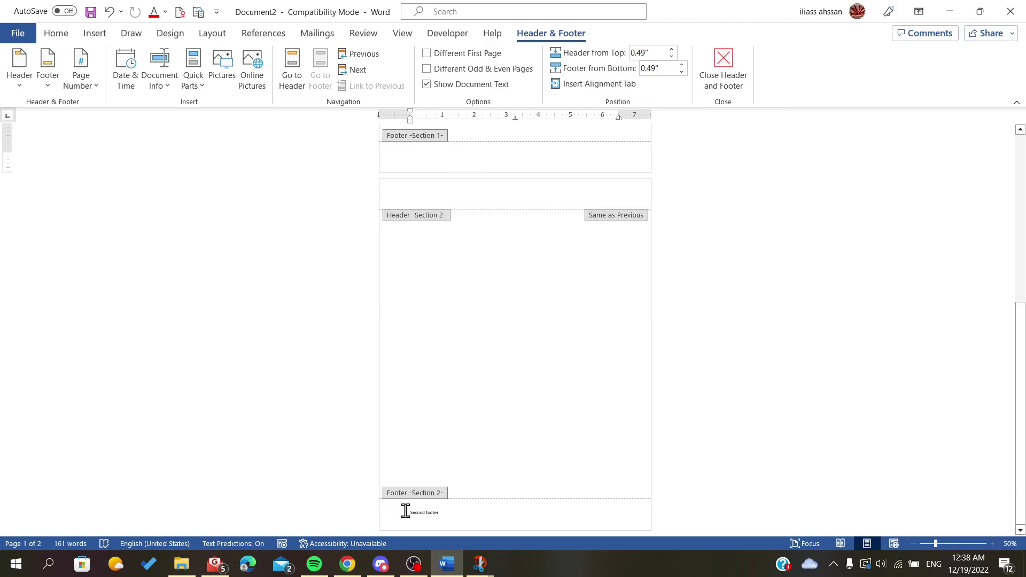
pyautogui.click(454, 522)
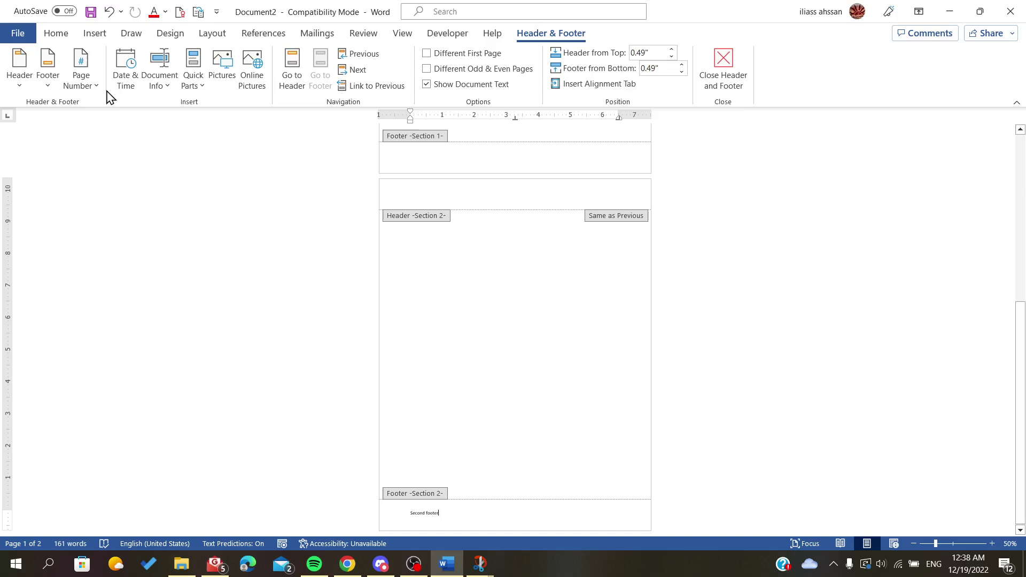
# - Add a blank third page via Insert > Blank Page, then leave footer editing
pyautogui.click(91, 35)
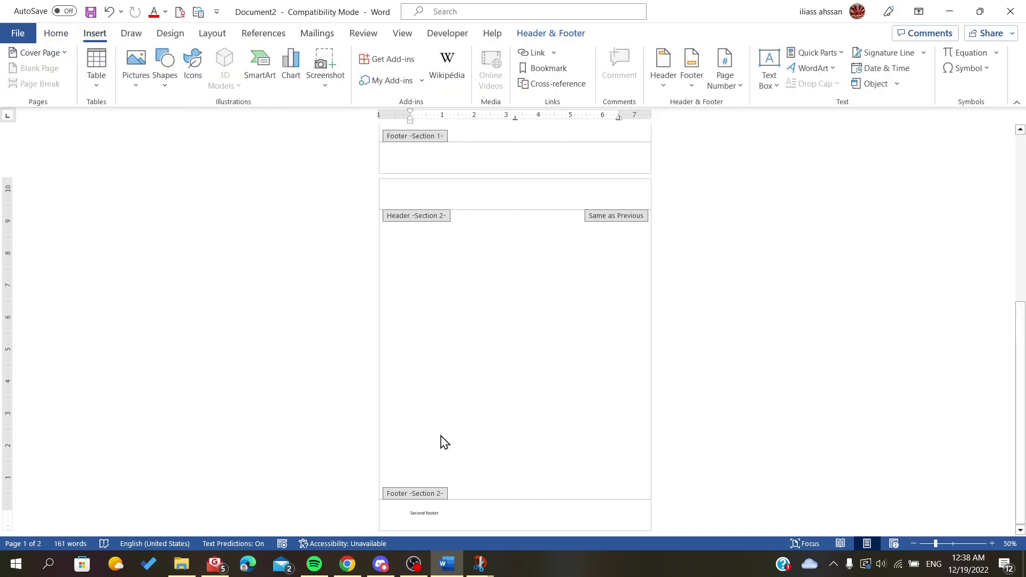
pyautogui.doubleClick(452, 364)
pyautogui.click(59, 73)
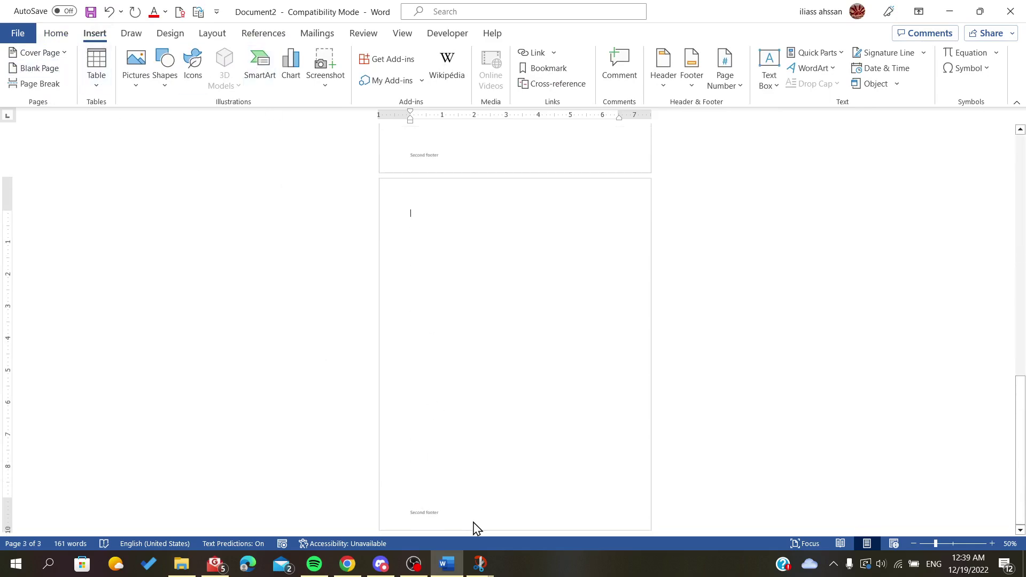
pyautogui.doubleClick(450, 513)
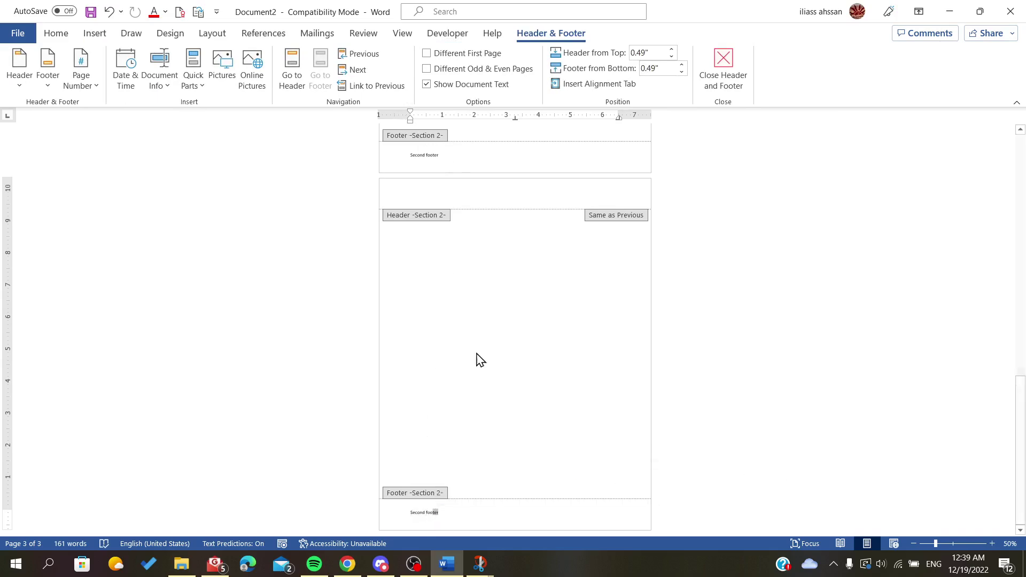
pyautogui.scroll(2, 491, 179)
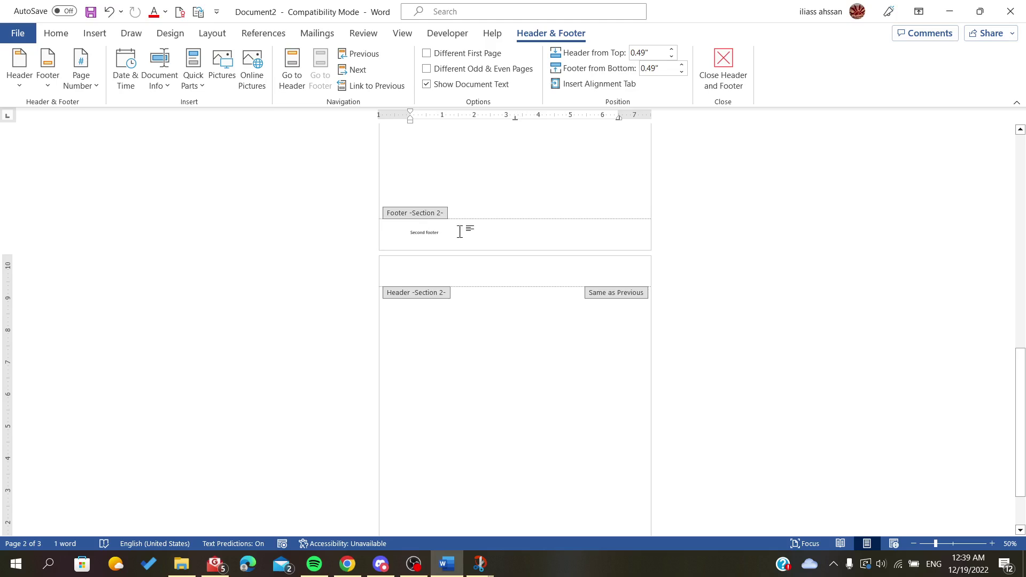
pyautogui.doubleClick(432, 235)
pyautogui.scroll(3, 467, 259)
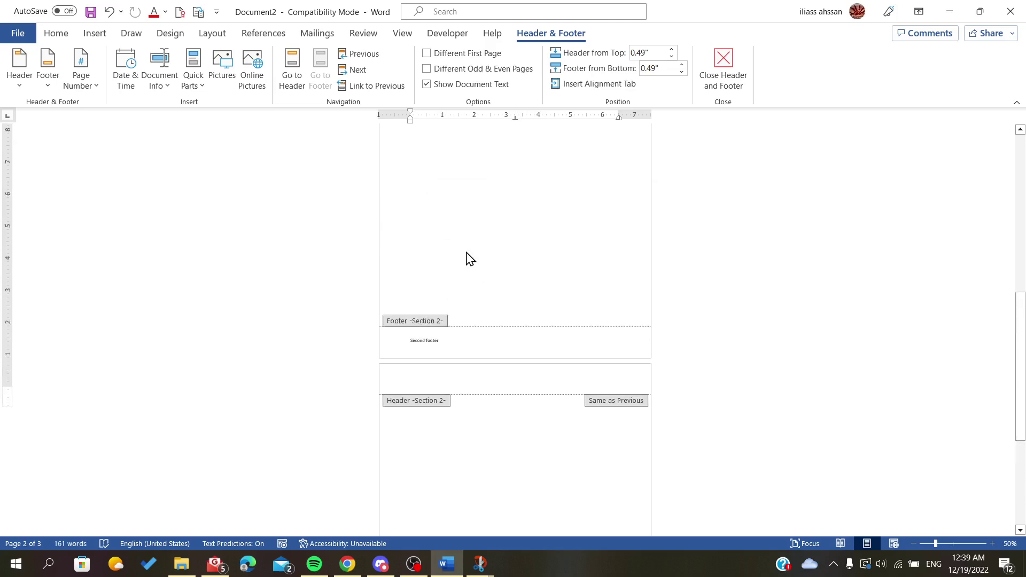
pyautogui.scroll(3, 468, 259)
pyautogui.doubleClick(465, 252)
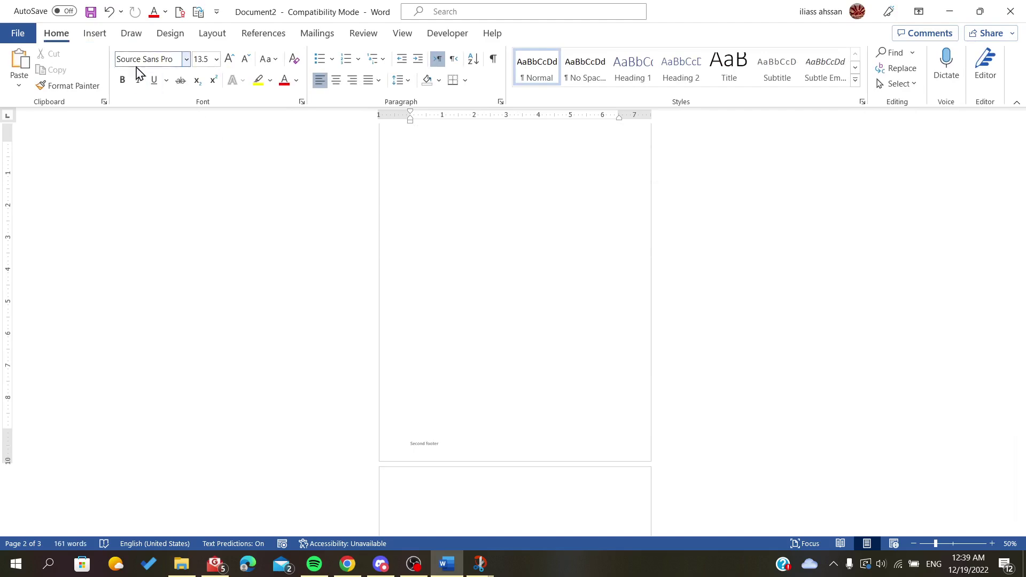
# - Insert a continuous section break so page 3 starts Section 3
pyautogui.click(95, 34)
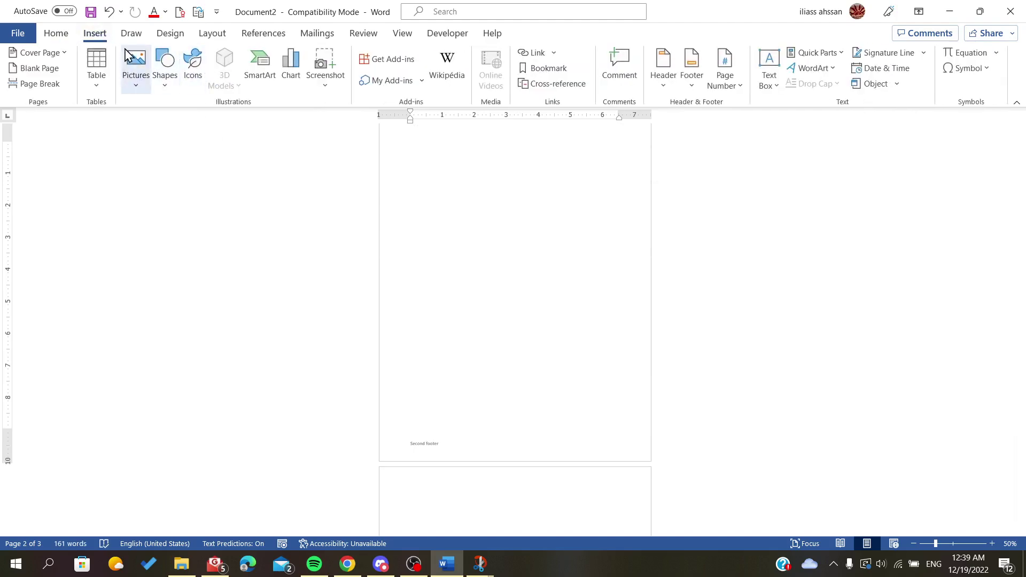
pyautogui.click(213, 35)
pyautogui.click(165, 53)
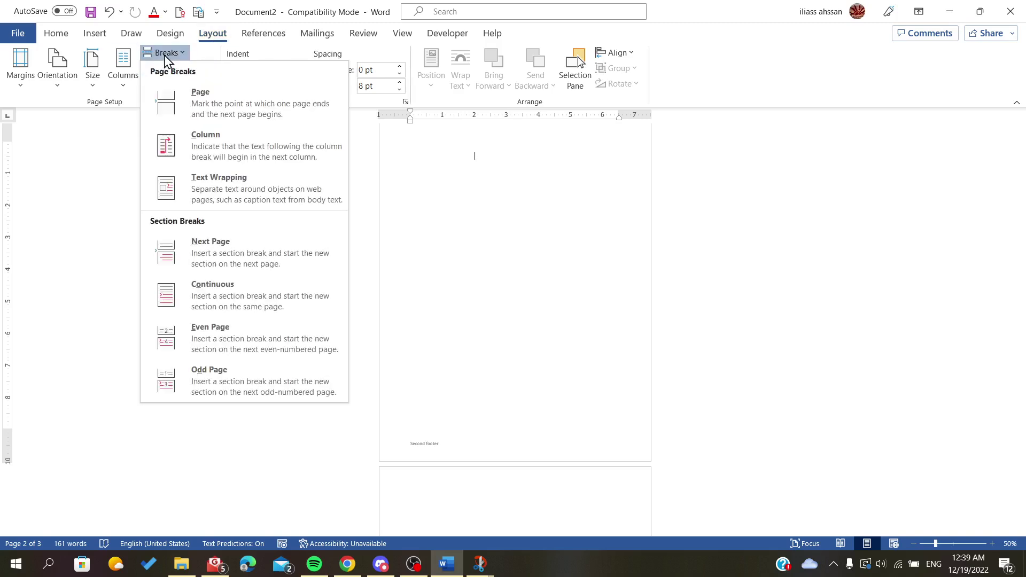
pyautogui.click(224, 289)
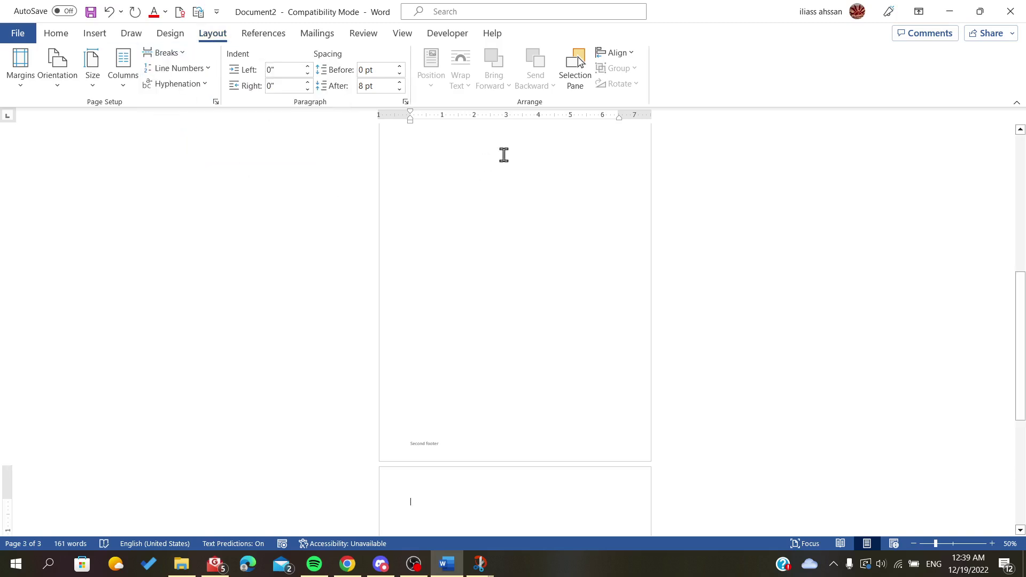
pyautogui.scroll(-5, 468, 295)
# - Unlink the Section 3 footer and change its text to 'Third footer'
pyautogui.doubleClick(458, 514)
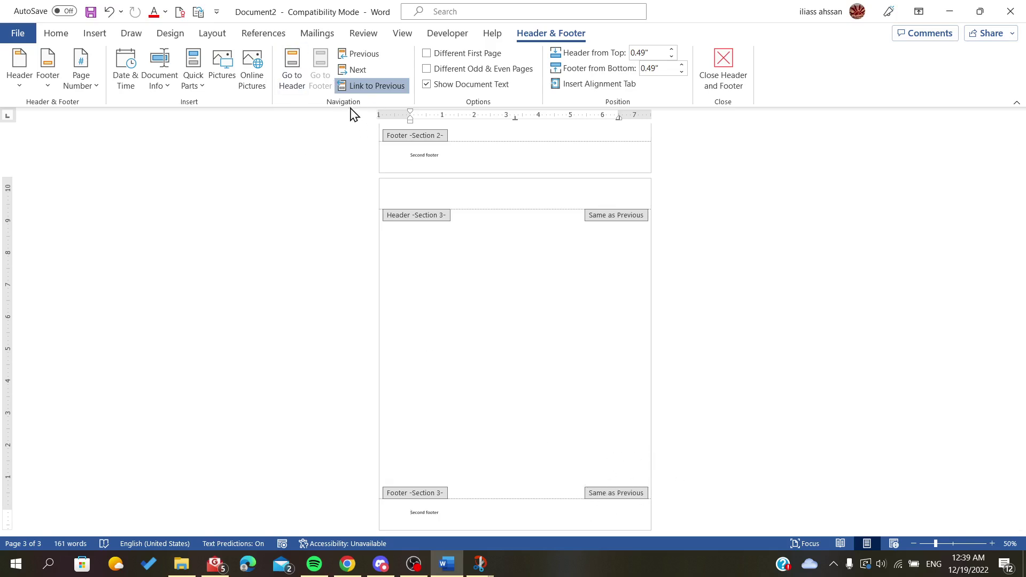
pyautogui.click(360, 90)
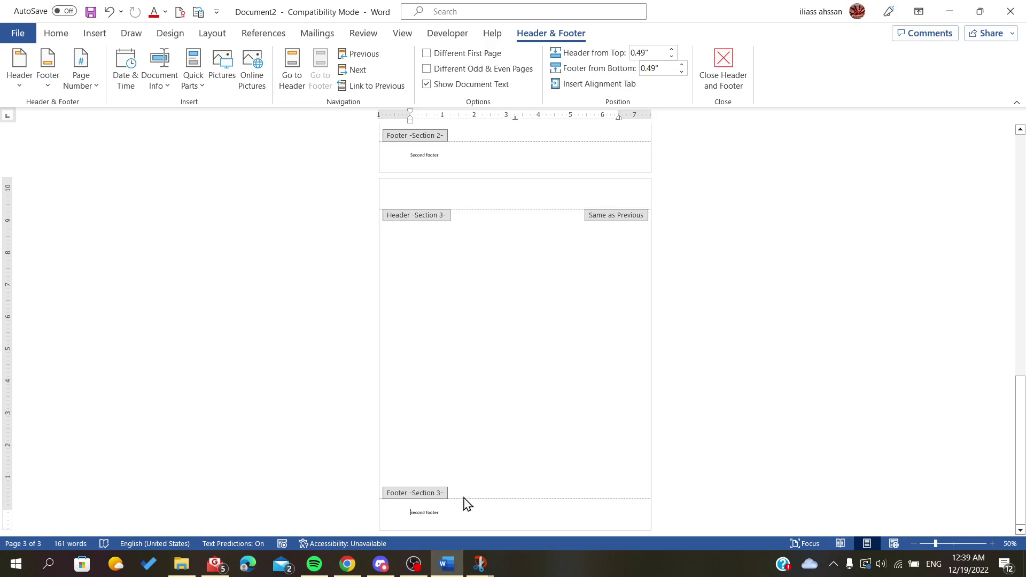
pyautogui.doubleClick(414, 514)
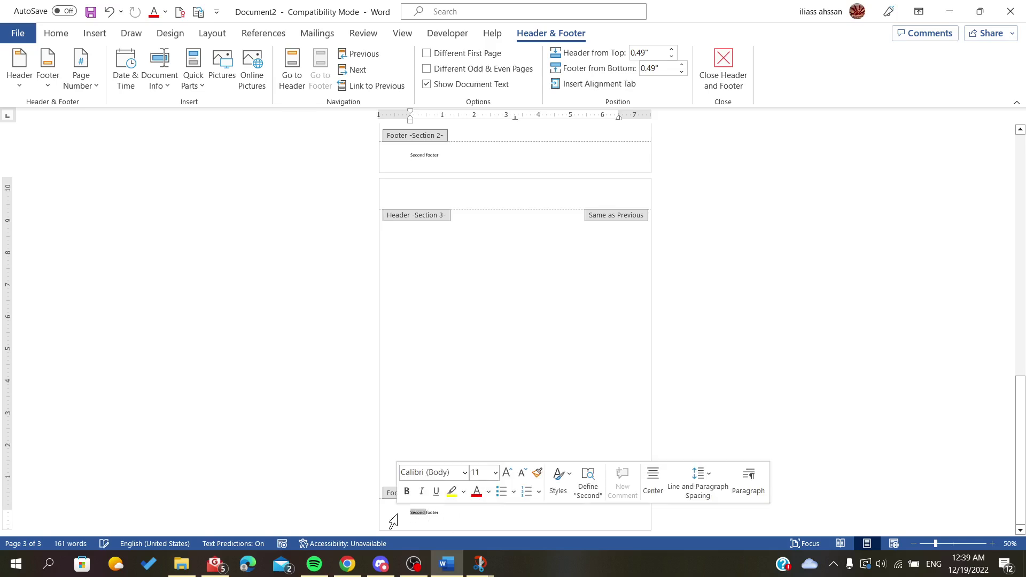
pyautogui.write('third')
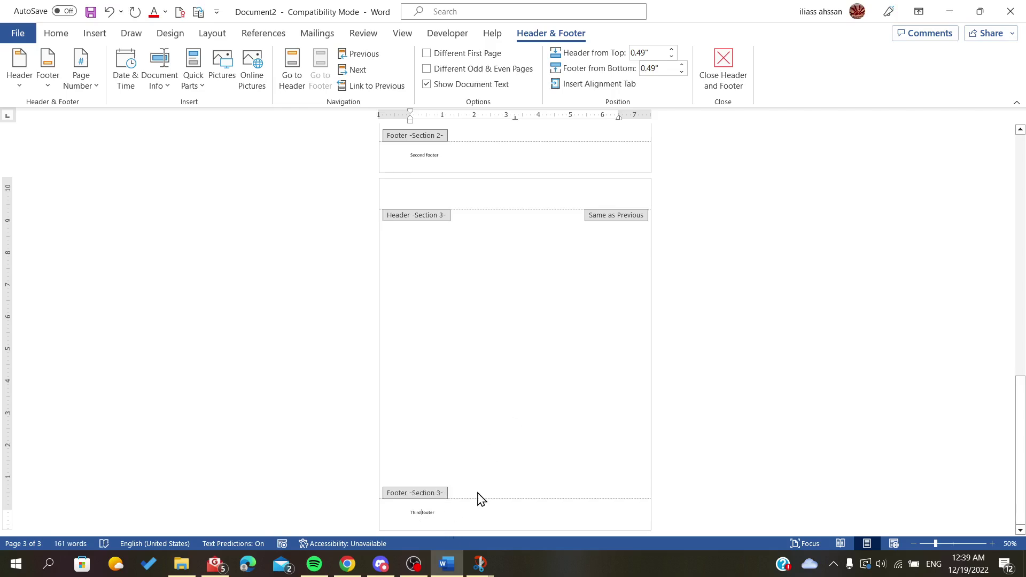
# - Type 'Another footer' into the empty Section 1 footer, then scroll through all three footers
pyautogui.scroll(15, 535, 276)
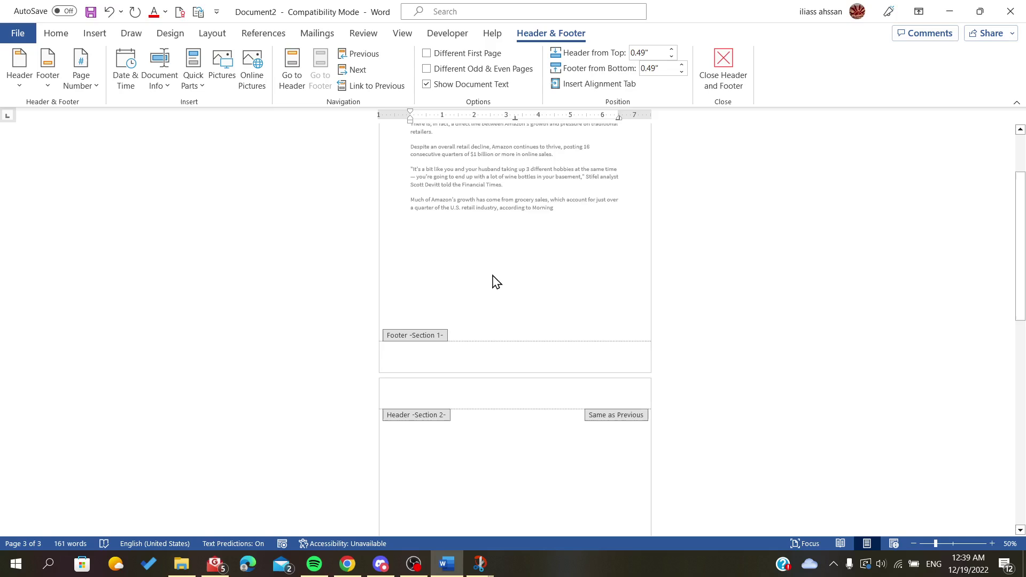
pyautogui.click(437, 358)
pyautogui.write('anot')
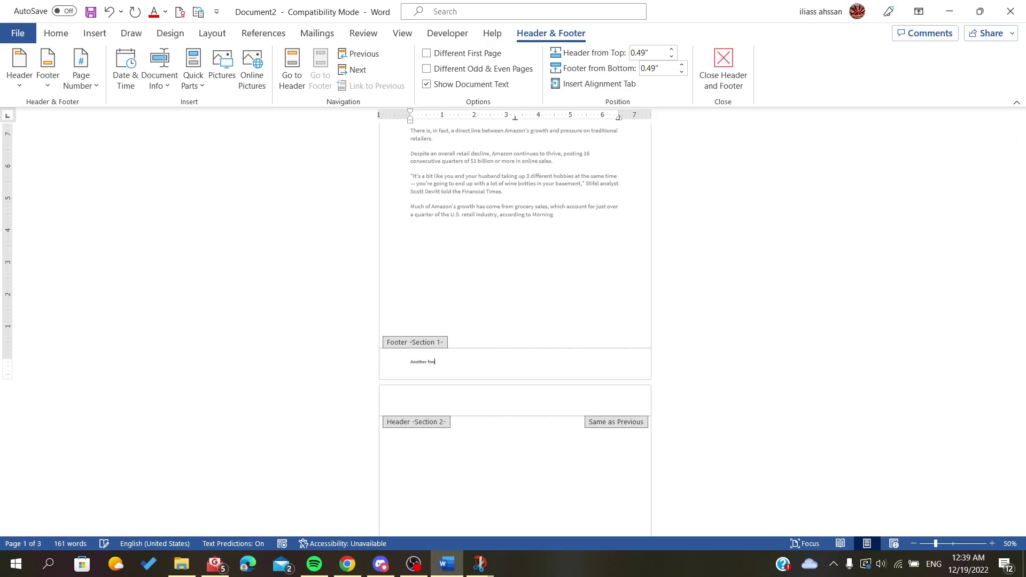
pyautogui.scroll(-5, 451, 222)
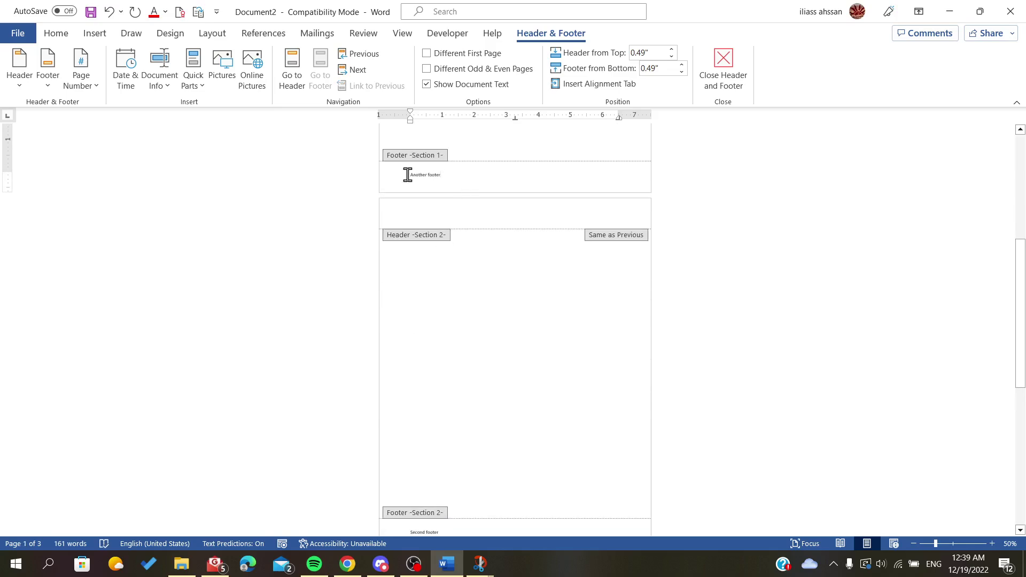
pyautogui.moveTo(407, 175); pyautogui.dragTo(438, 177)
pyautogui.keyDown('ctrl'); pyautogui.scroll(3, 438, 182); pyautogui.keyUp('ctrl')
pyautogui.scroll(-8, 383, 220)
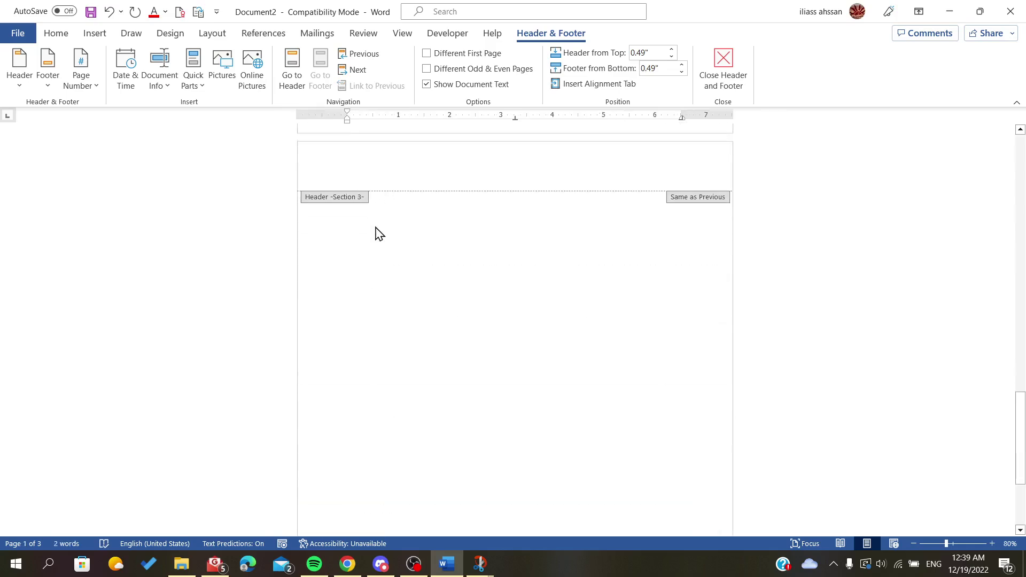
pyautogui.scroll(-5, 378, 219)
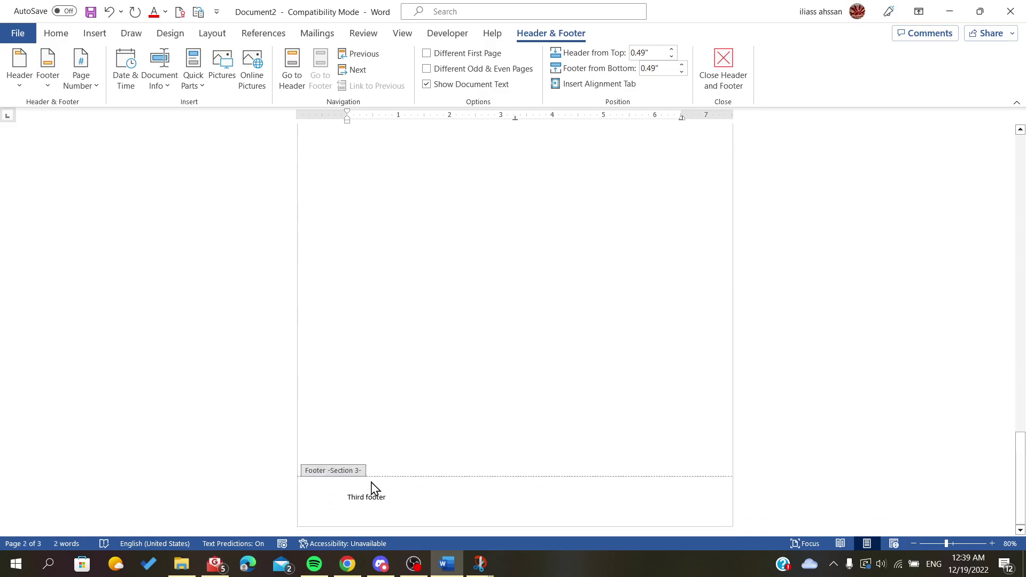
pyautogui.keyDown('ctrl'); pyautogui.scroll(-5, 397, 495); pyautogui.keyUp('ctrl')
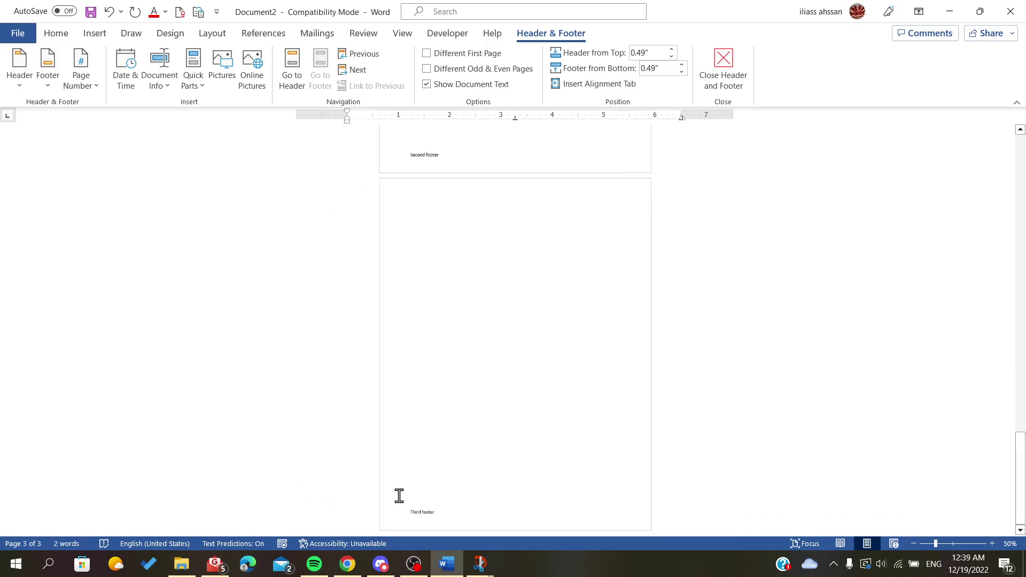